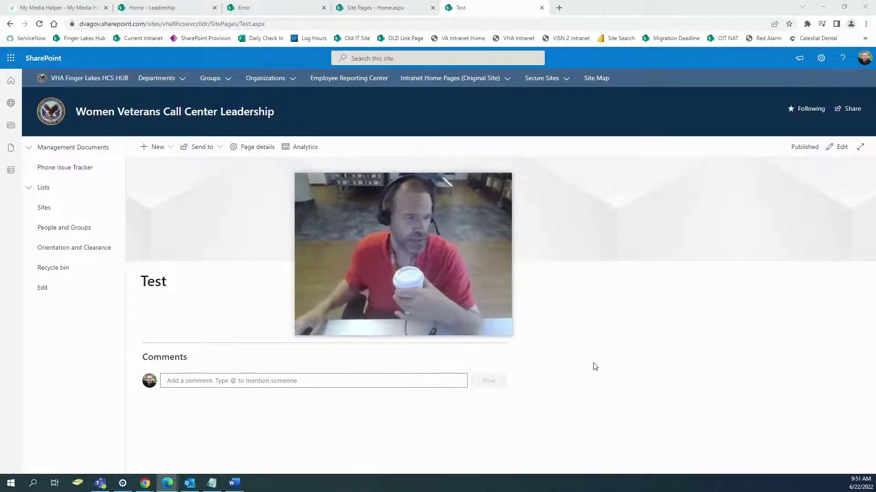
Create a new site page named 'Home', publish it, and dismiss the page-sharing suggestions panel
{"action": "mouse_move", "coordinate": [346, 240]}
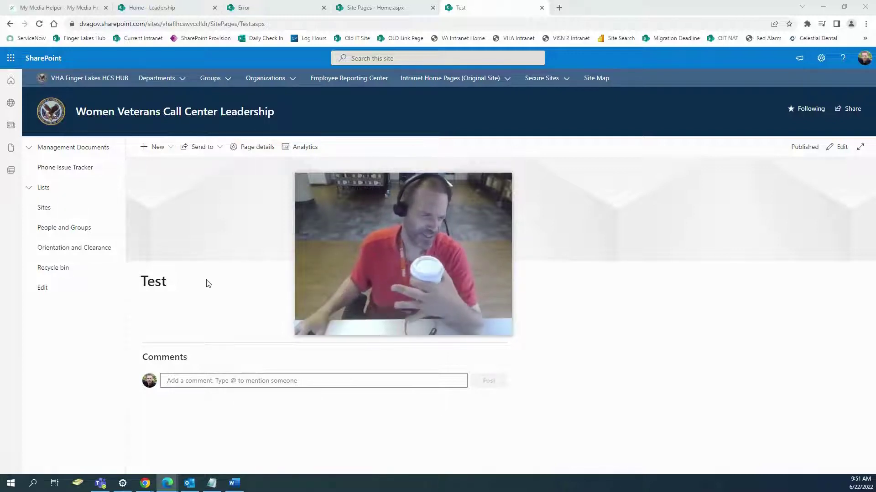
{"action": "left_click", "coordinate": [146, 277]}
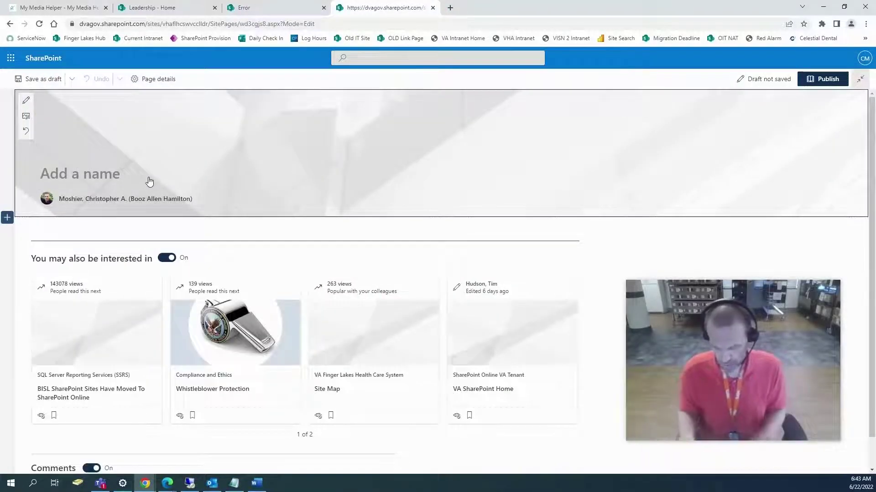
{"action": "type", "text": "Home"}
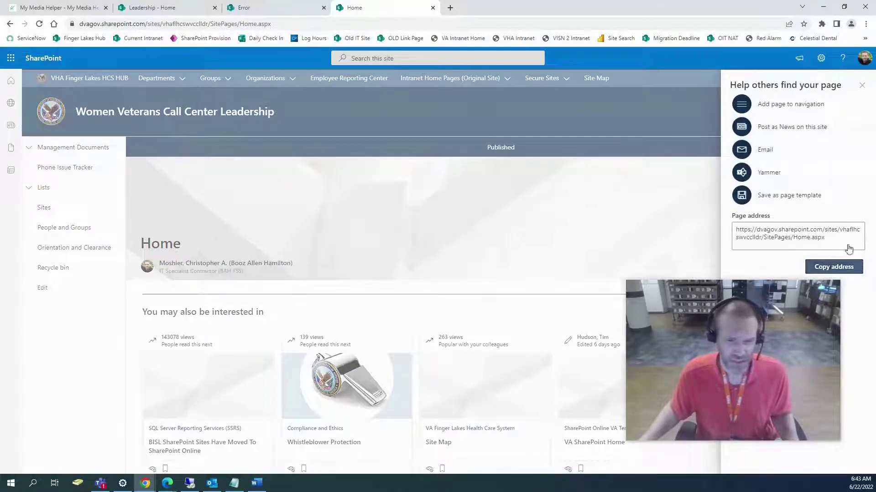
{"action": "left_click", "coordinate": [862, 87]}
{"action": "scroll", "coordinate": [218, 249], "scroll_direction": "down", "scroll_amount": 1}
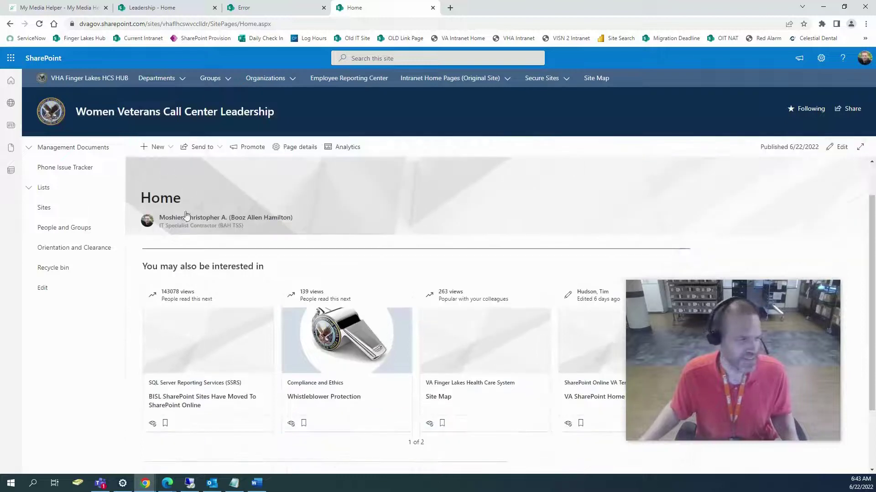
{"action": "scroll", "coordinate": [762, 181], "scroll_direction": "up", "scroll_amount": 1}
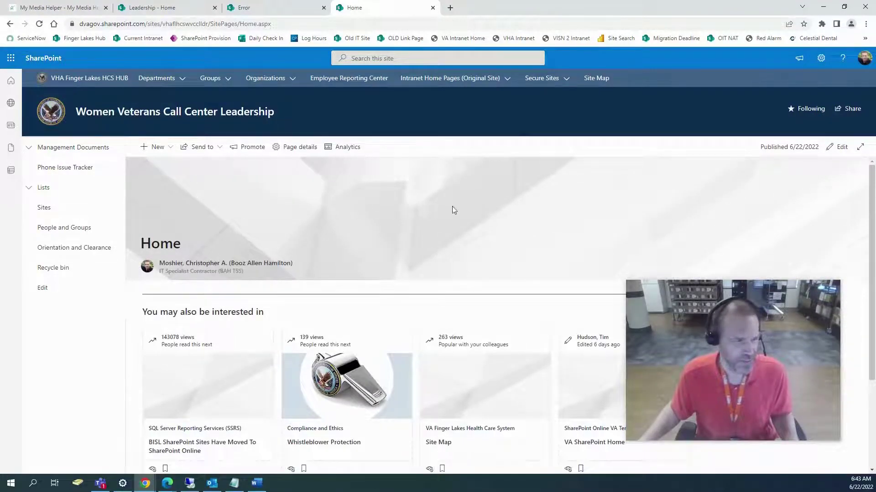
Insert the autumn tree picture as the Home page's header image and set its focal point
{"action": "left_click", "coordinate": [841, 148]}
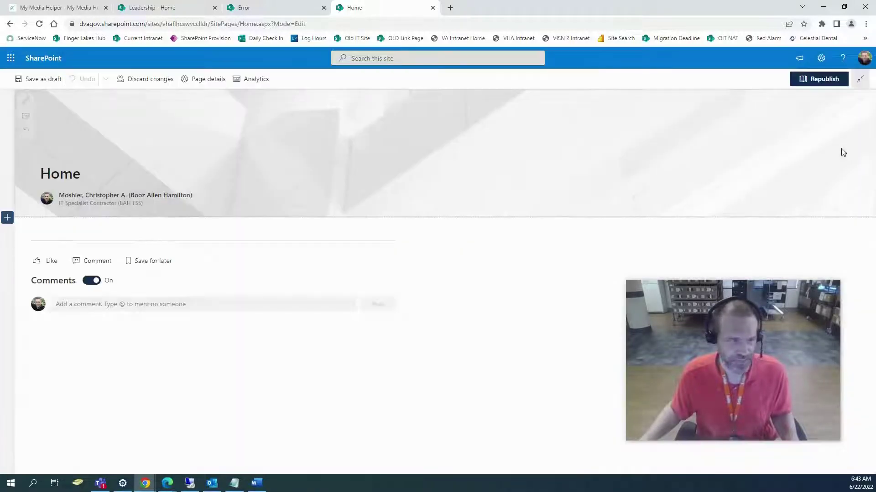
{"action": "left_click", "coordinate": [25, 115]}
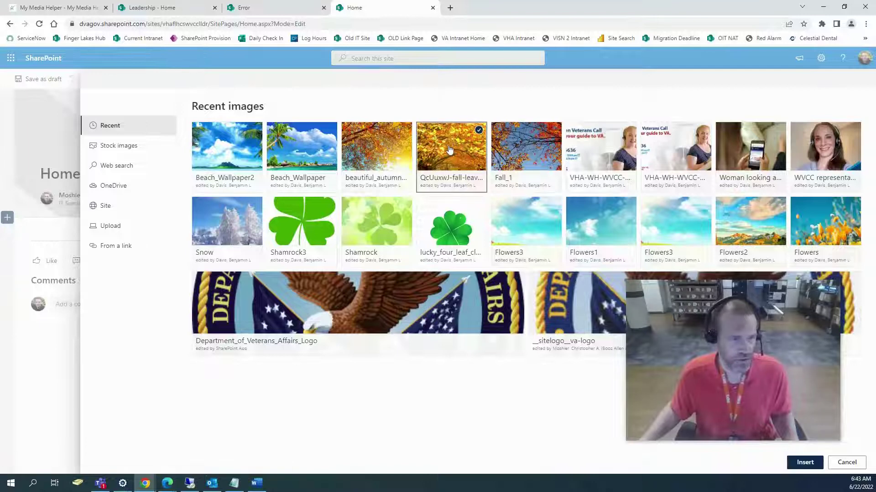
{"action": "left_click", "coordinate": [803, 458]}
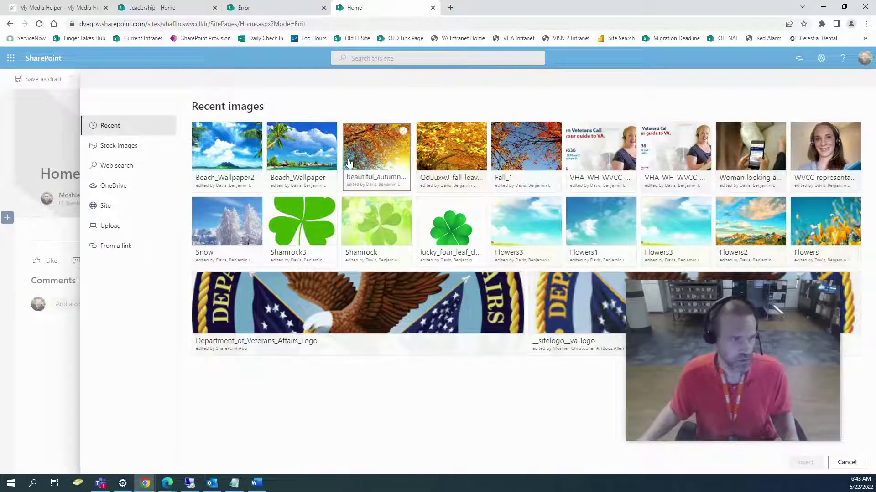
{"action": "left_click", "coordinate": [376, 204]}
{"action": "left_click", "coordinate": [813, 465]}
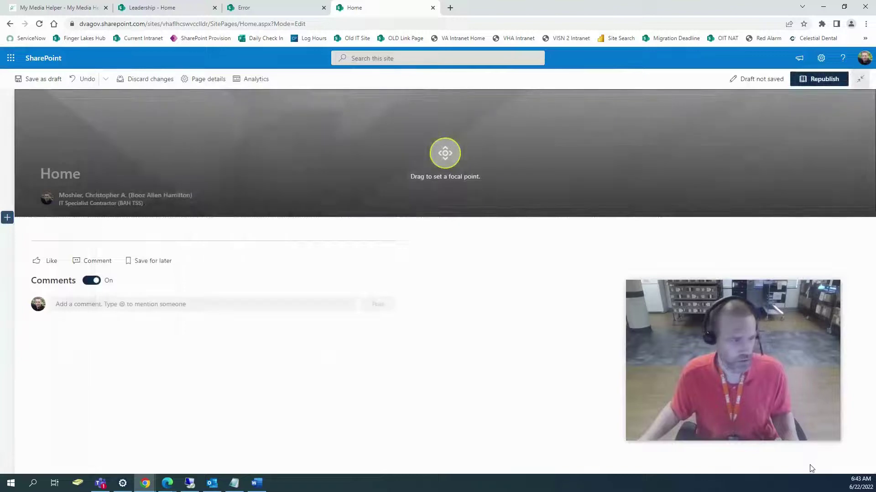
{"action": "mouse_move", "coordinate": [450, 162]}
{"action": "left_mouse_down"}
{"action": "mouse_move", "coordinate": [448, 142]}
{"action": "mouse_move", "coordinate": [446, 185]}
{"action": "mouse_move", "coordinate": [446, 165]}
{"action": "mouse_move", "coordinate": [446, 175]}
{"action": "left_mouse_up"}
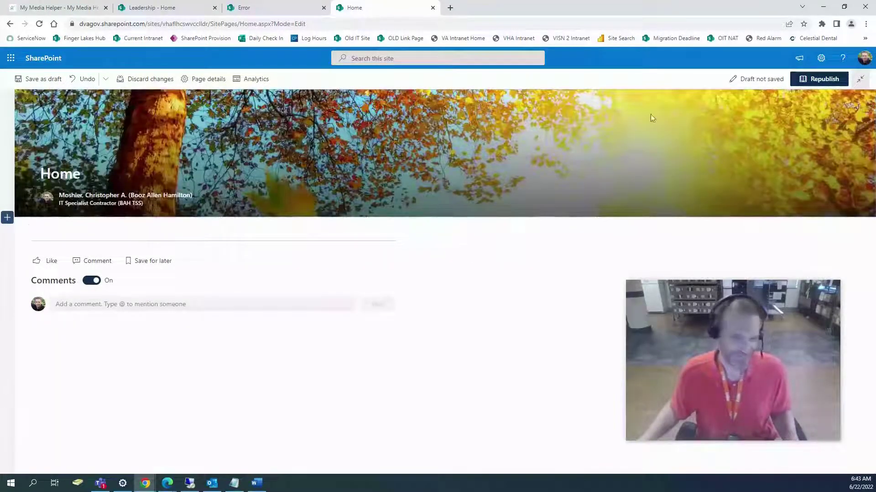
Switch the Home page's title area to the Plain layout and republish the page
{"action": "left_click", "coordinate": [210, 86]}
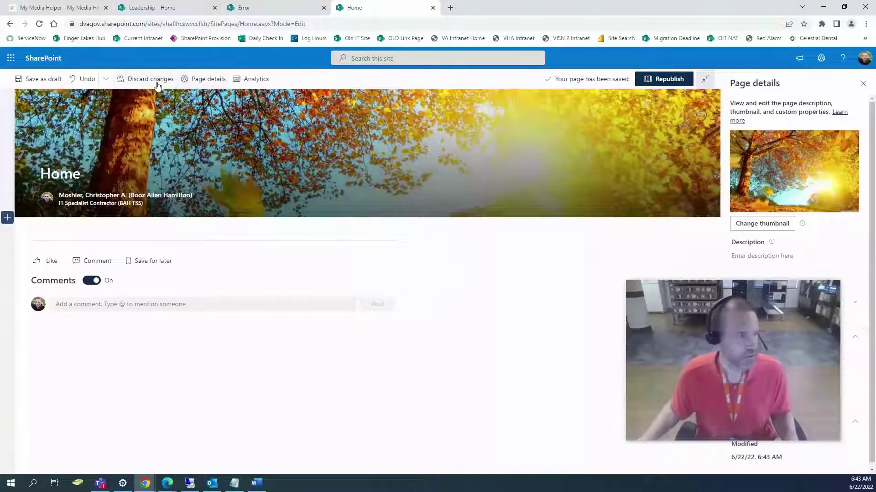
{"action": "left_click", "coordinate": [57, 104]}
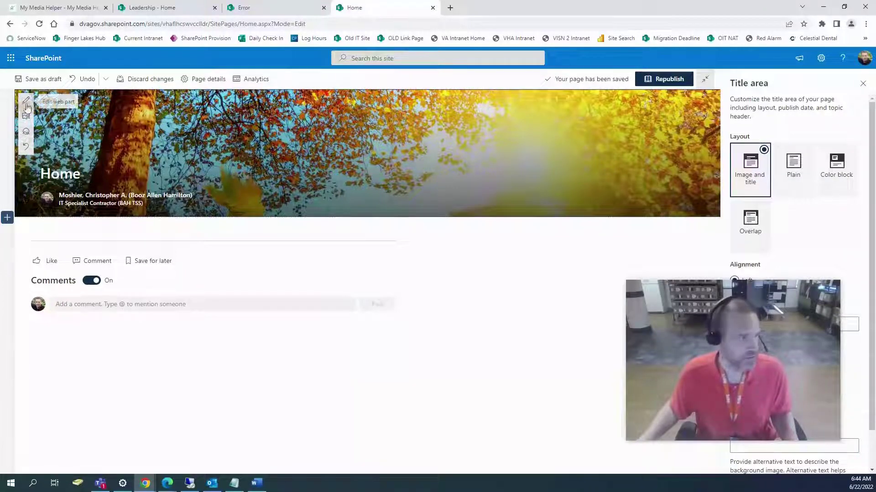
{"action": "left_click", "coordinate": [807, 189]}
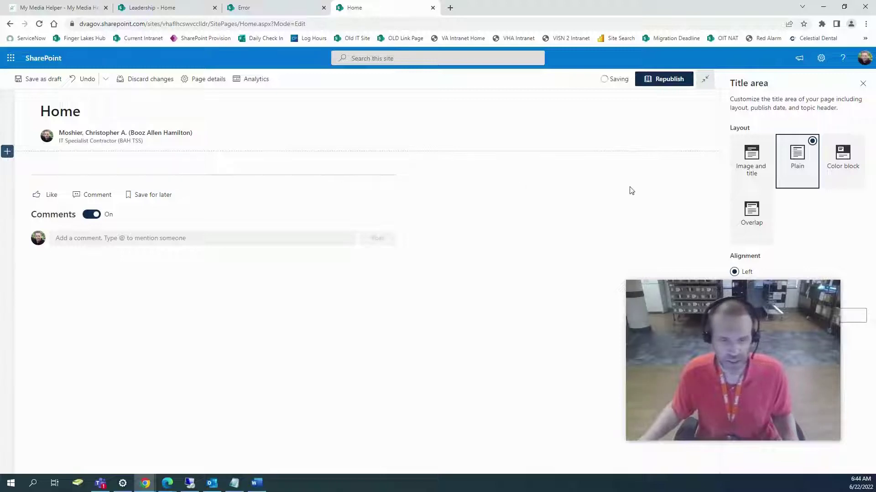
{"action": "left_click", "coordinate": [669, 80]}
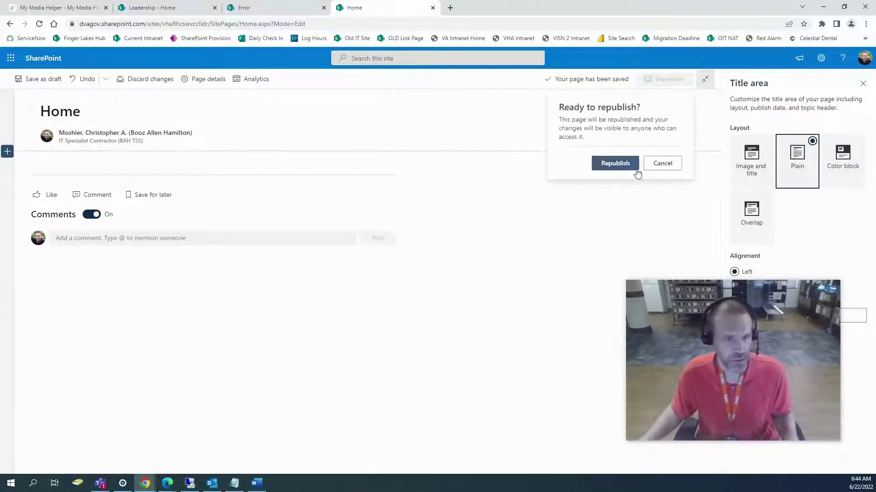
{"action": "left_click", "coordinate": [616, 163]}
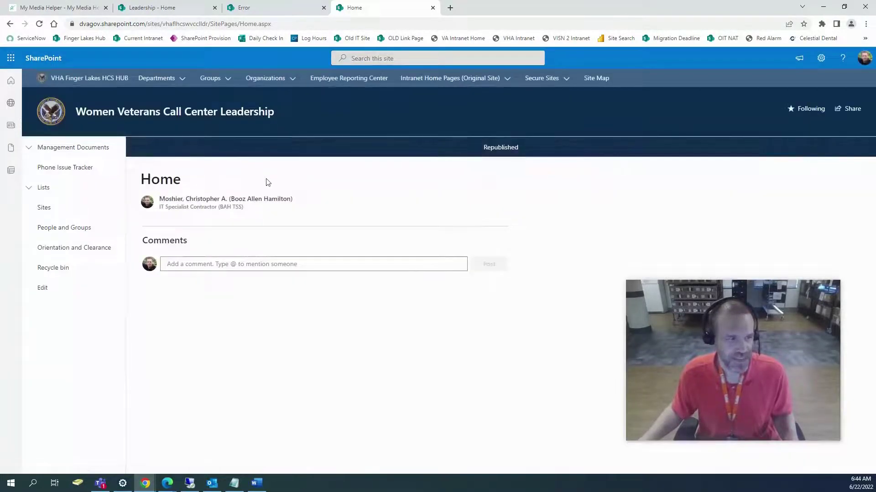
{"action": "left_click_drag", "start_coordinate": [192, 188], "coordinate": [143, 182]}
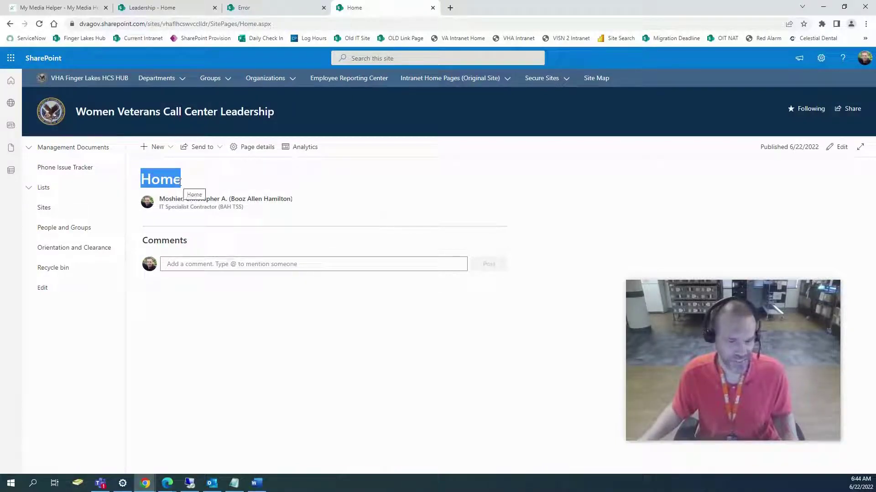
{"action": "left_click", "coordinate": [191, 184]}
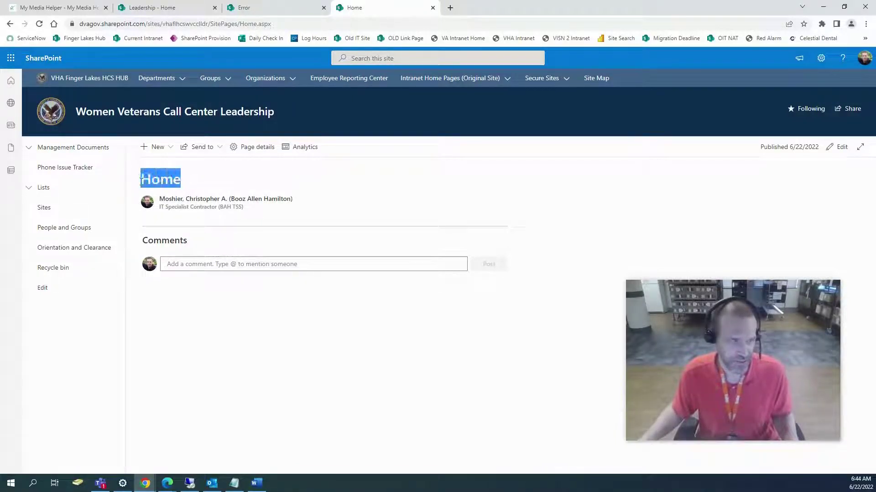
{"action": "left_click", "coordinate": [218, 184]}
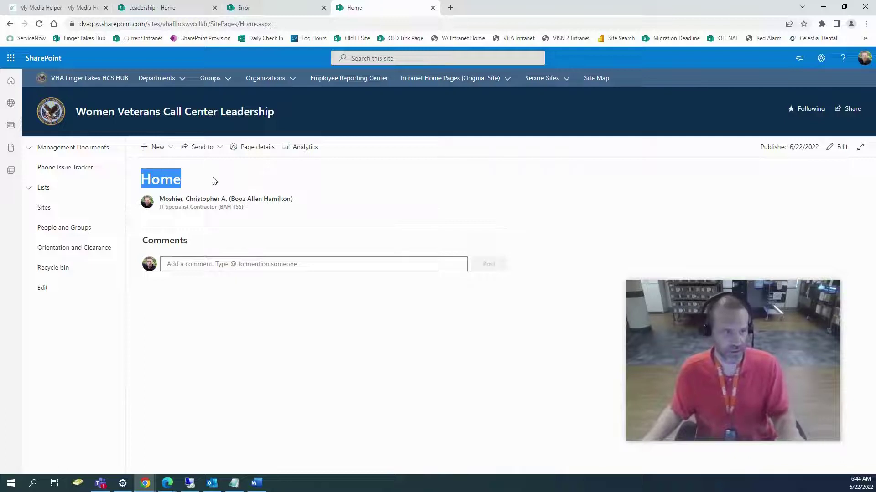
{"action": "left_click", "coordinate": [174, 179]}
{"action": "double_click", "coordinate": [174, 179]}
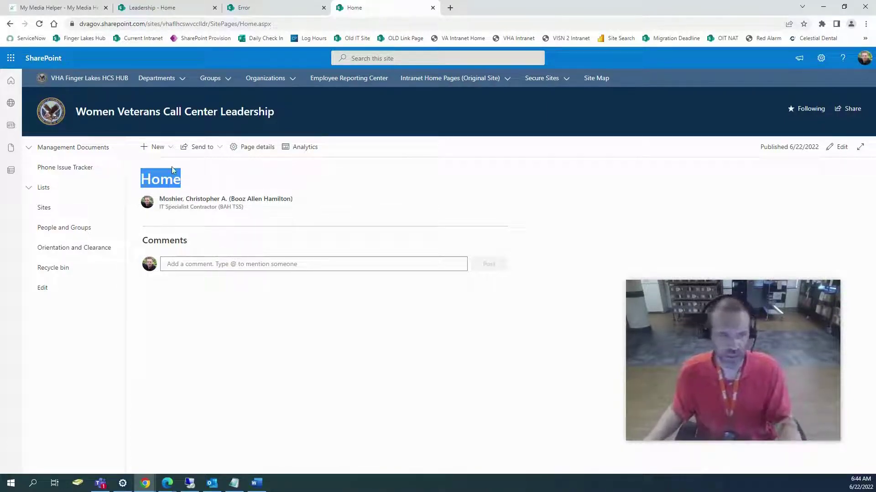
{"action": "left_click", "coordinate": [194, 180]}
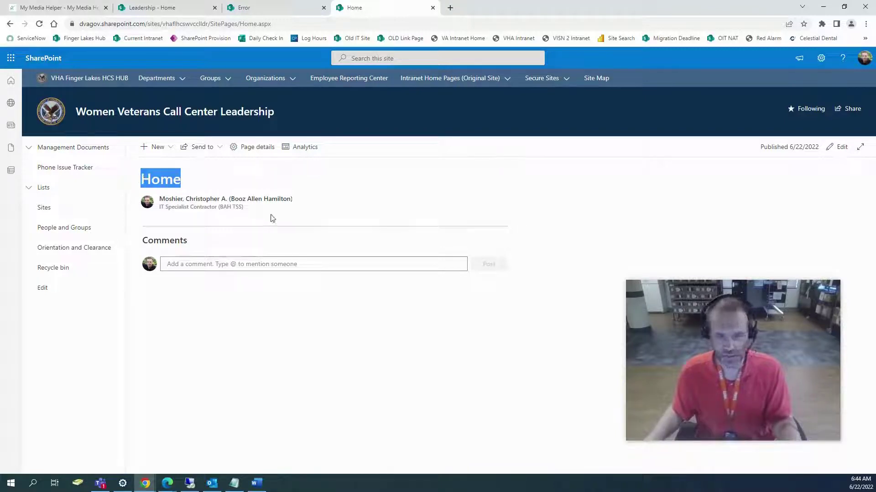
Go to the Site Pages library through the settings gear's Site contents list
{"action": "left_click", "coordinate": [821, 58]}
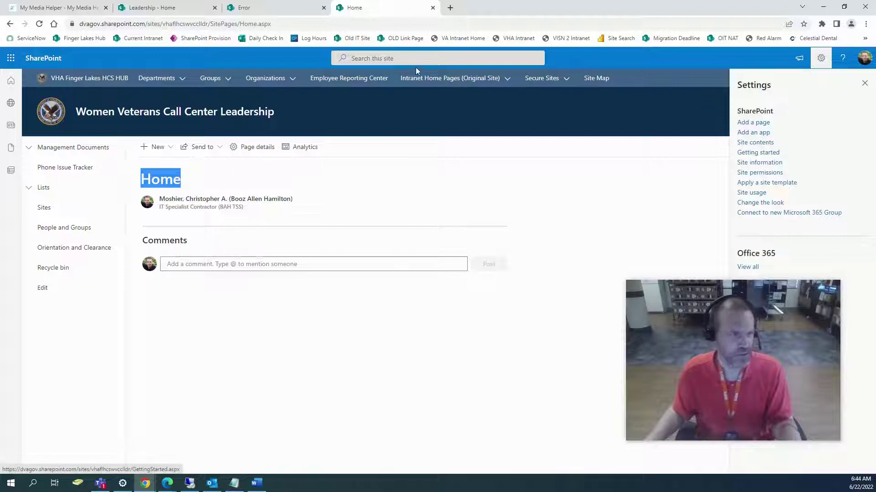
{"action": "left_click", "coordinate": [741, 143]}
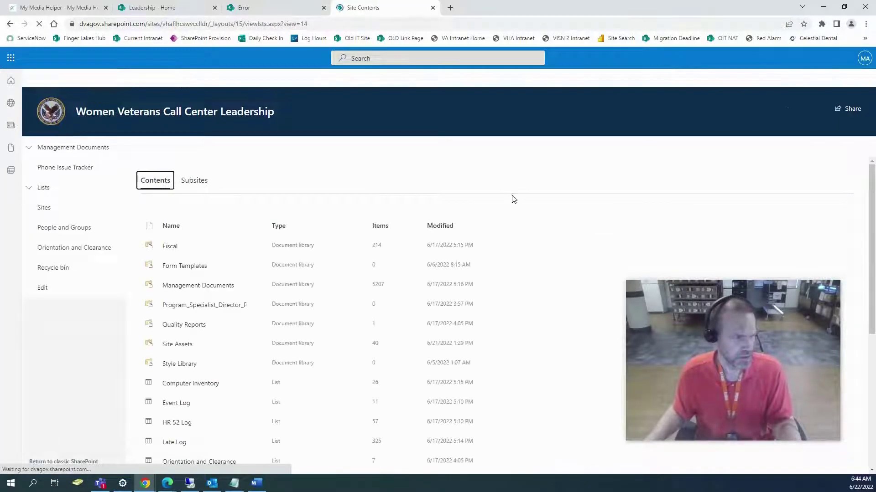
{"action": "scroll", "coordinate": [529, 224], "scroll_direction": "down", "scroll_amount": 5}
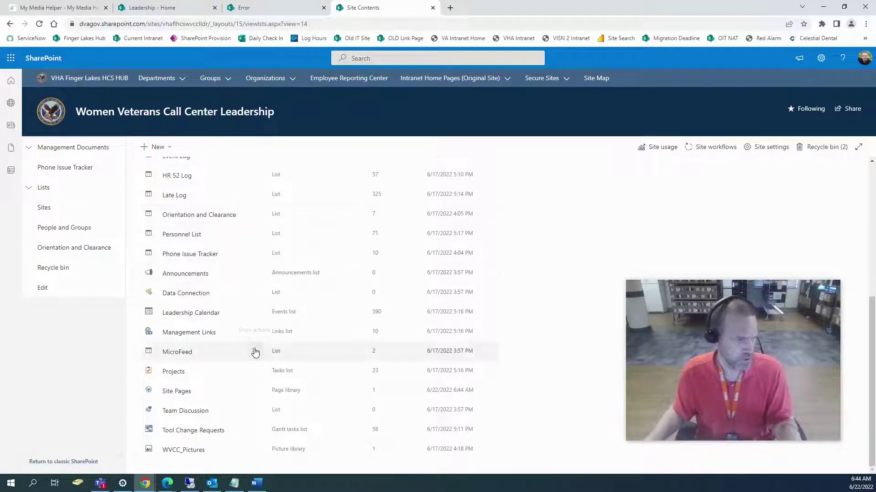
{"action": "scroll", "coordinate": [201, 363], "scroll_direction": "up", "scroll_amount": 3}
{"action": "scroll", "coordinate": [173, 205], "scroll_direction": "up", "scroll_amount": 3}
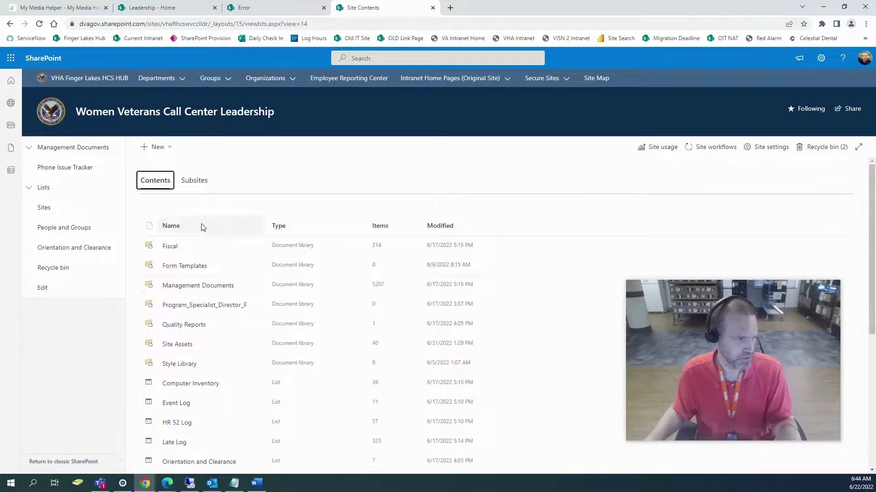
{"action": "scroll", "coordinate": [214, 231], "scroll_direction": "down", "scroll_amount": 2}
{"action": "scroll", "coordinate": [292, 264], "scroll_direction": "down", "scroll_amount": 3}
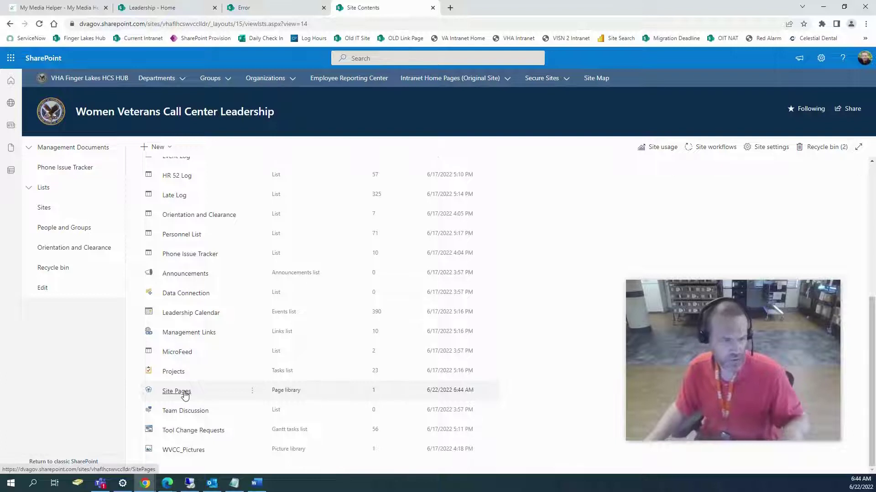
{"action": "left_click", "coordinate": [176, 391]}
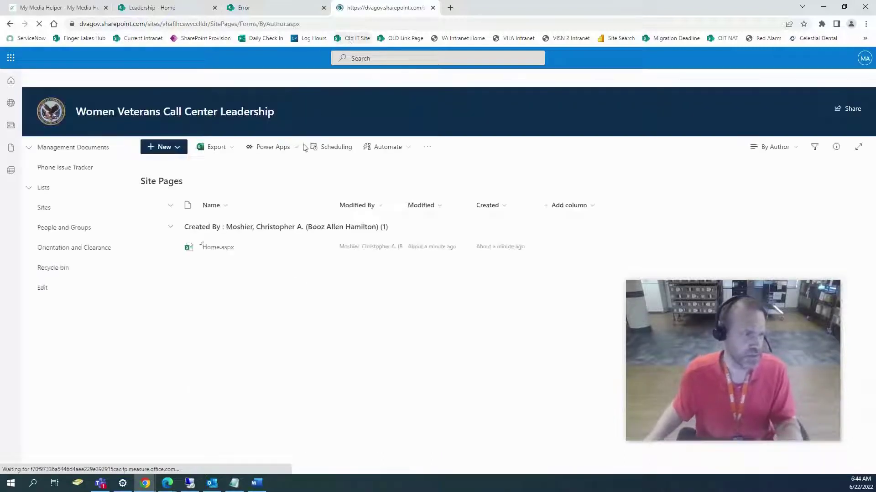
Open Home.aspx in a new browser tab and view the Home page
{"action": "left_click", "coordinate": [211, 253]}
{"action": "right_click", "coordinate": [211, 253]}
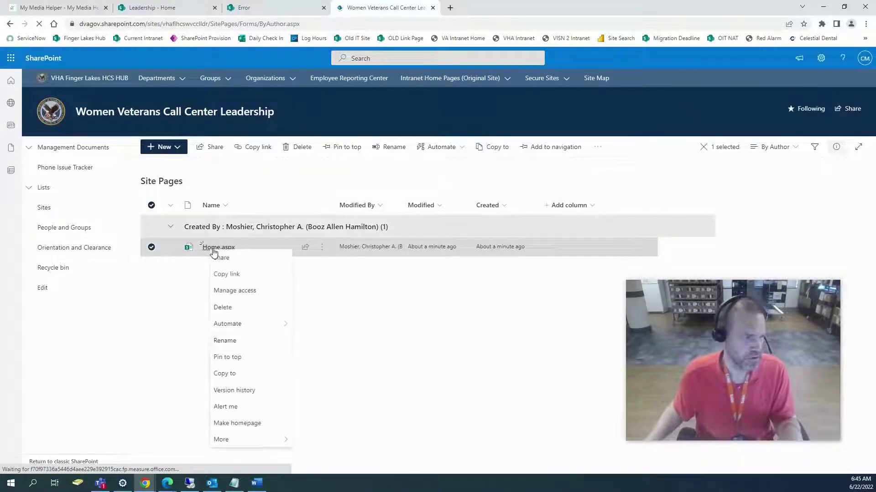
{"action": "left_click", "coordinate": [213, 255]}
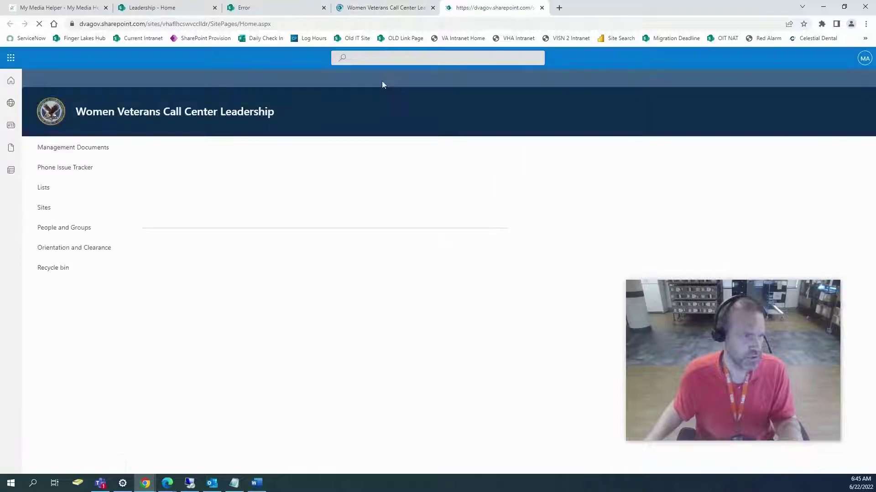
{"action": "left_click", "coordinate": [387, 10]}
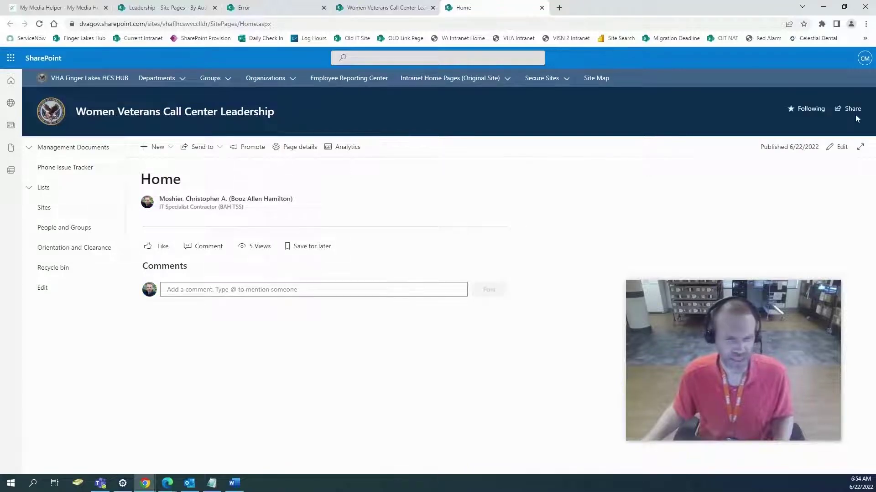
{"action": "left_click_drag", "start_coordinate": [177, 180], "coordinate": [142, 181]}
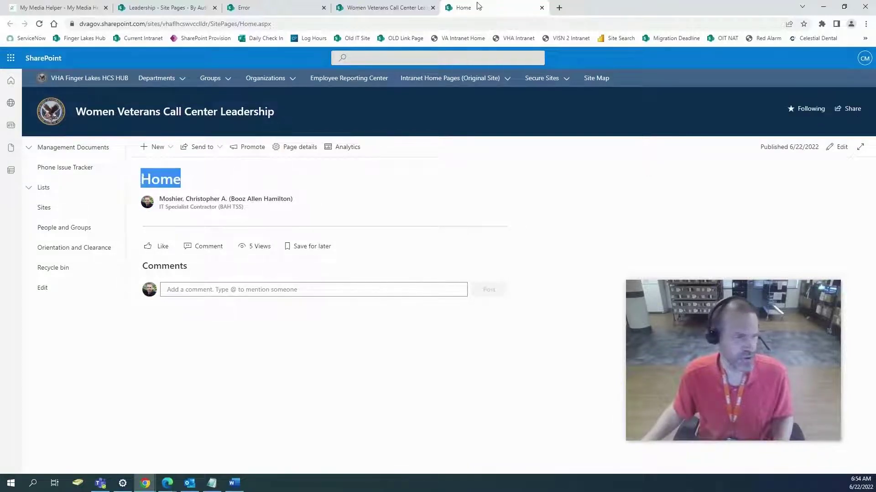
Remove 'default.aspx?sw=bypass' from the error tab's address to load the site root, then switch tabs
{"action": "left_click", "coordinate": [396, 12]}
{"action": "left_click", "coordinate": [293, 13]}
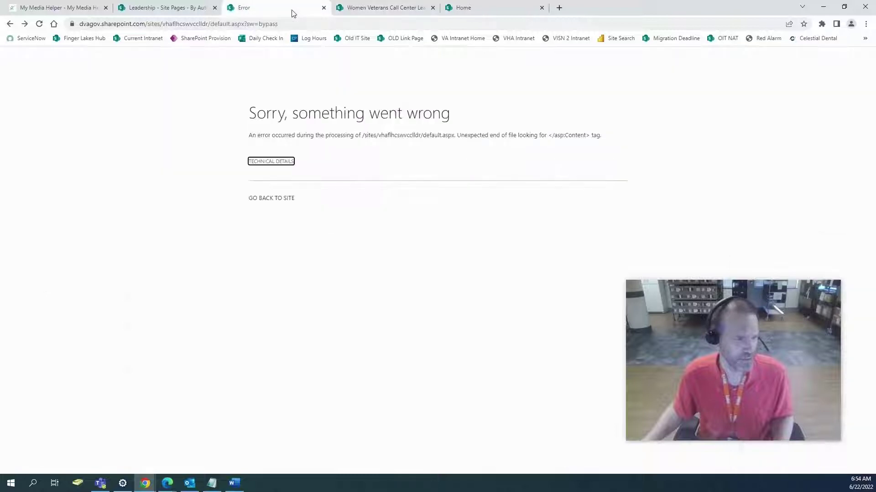
{"action": "left_click", "coordinate": [40, 24]}
{"action": "left_click", "coordinate": [320, 24]}
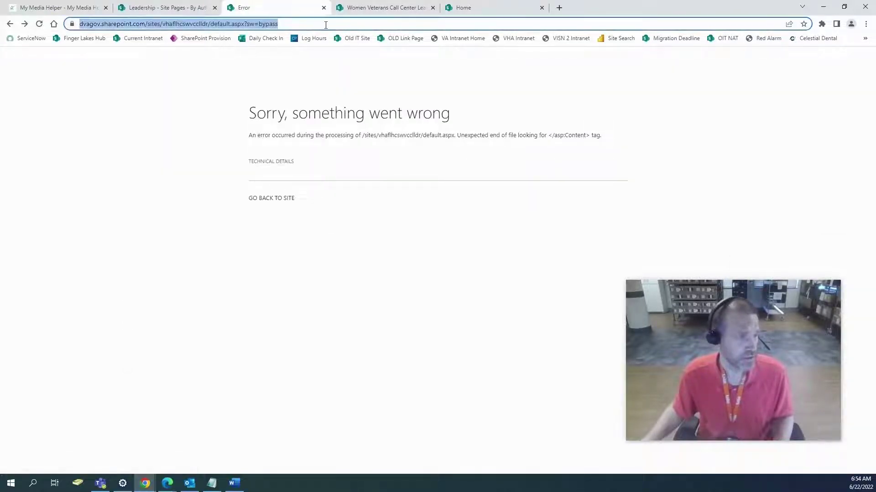
{"action": "left_click", "coordinate": [357, 22]}
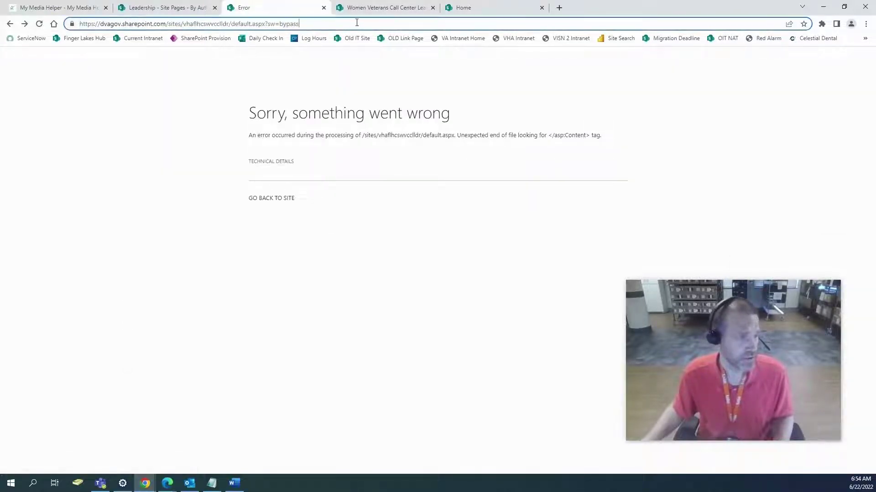
{"action": "key", "text": "BackSpace"}
{"action": "key", "text": "BackSpace"}
{"action": "key", "text": "BackSpace"}
{"action": "left_click", "coordinate": [296, 38]}
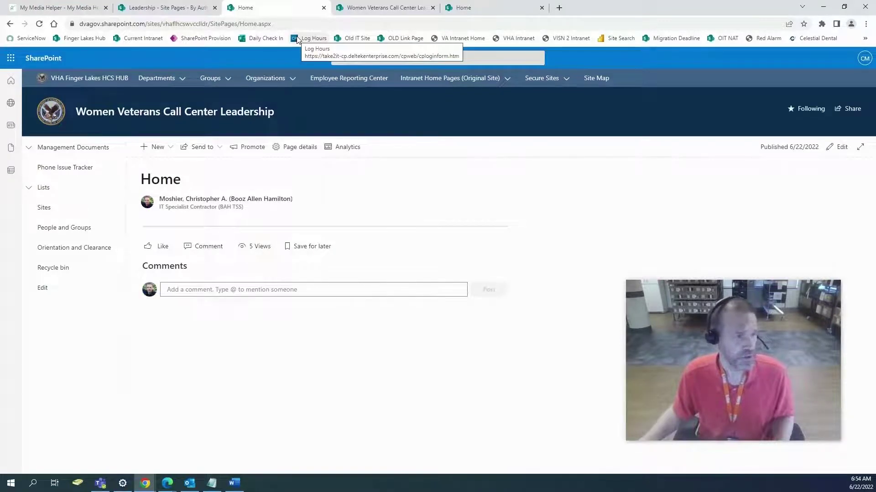
{"action": "left_click", "coordinate": [468, 8]}
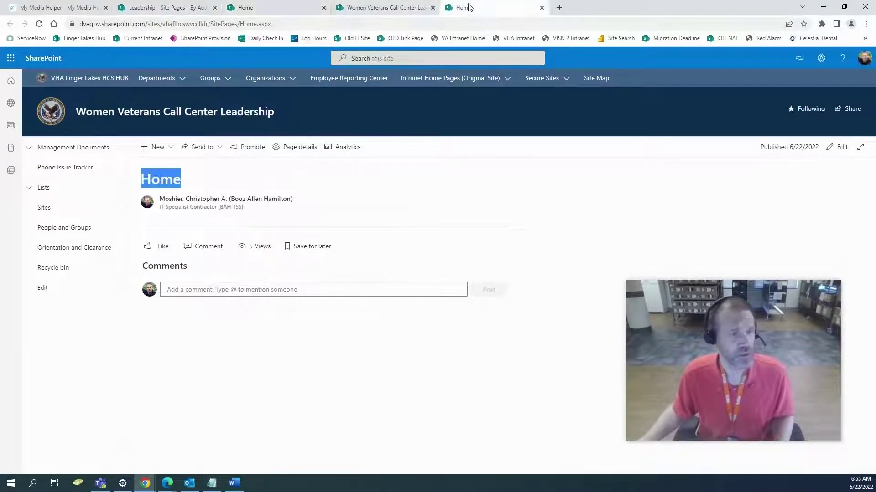
In Site Pages, check the Home.aspx actions, then show the New menu's Site Page and Link choices
{"action": "left_click", "coordinate": [390, 10]}
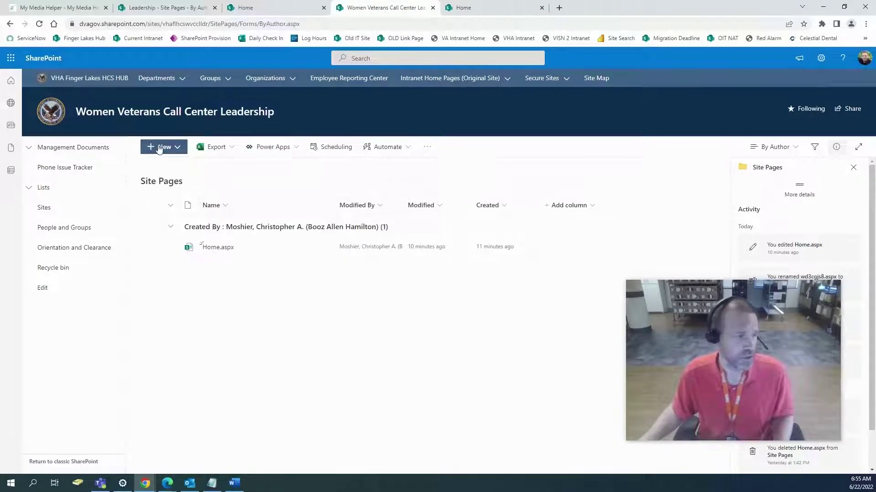
{"action": "left_click", "coordinate": [307, 288]}
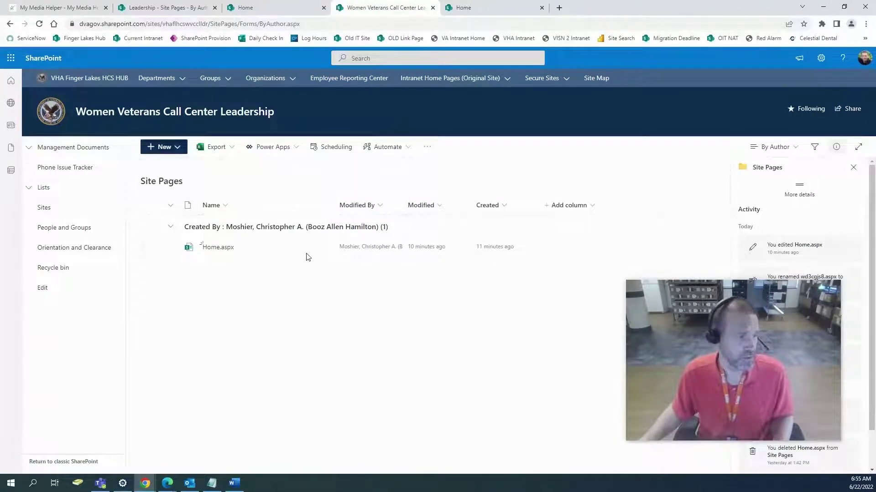
{"action": "left_click", "coordinate": [322, 248]}
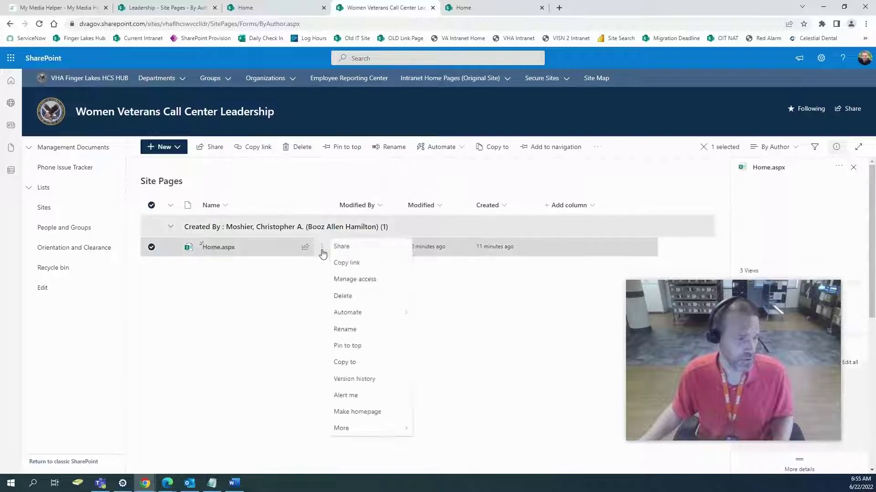
{"action": "left_click", "coordinate": [214, 365]}
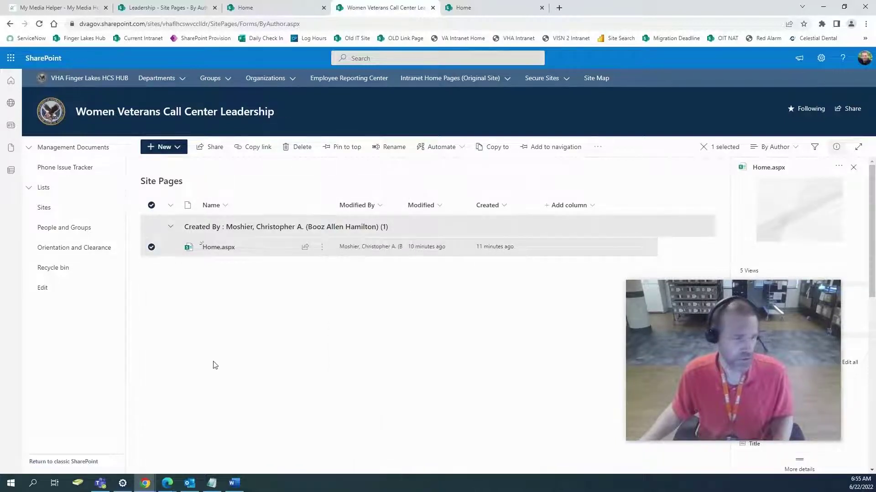
{"action": "left_click", "coordinate": [177, 147]}
Create a new site page named 'Test Page' and publish it
{"action": "left_click", "coordinate": [170, 166]}
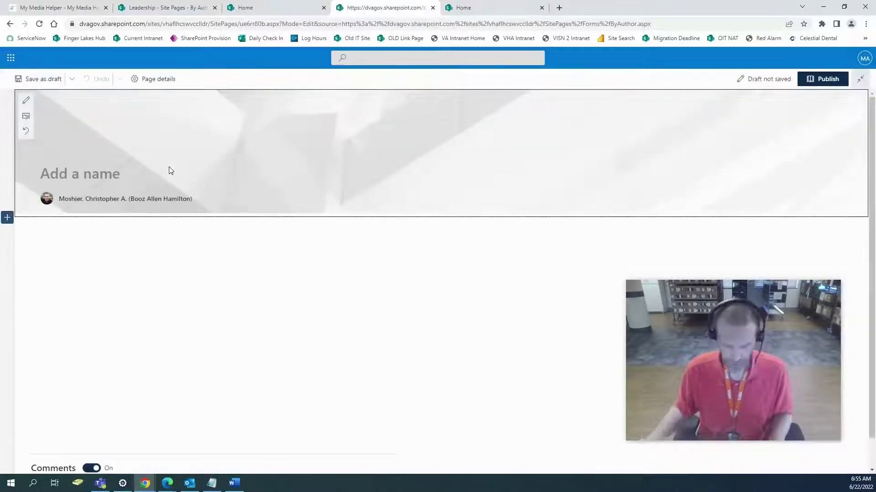
{"action": "type", "text": "Test Page"}
{"action": "left_click", "coordinate": [808, 79]}
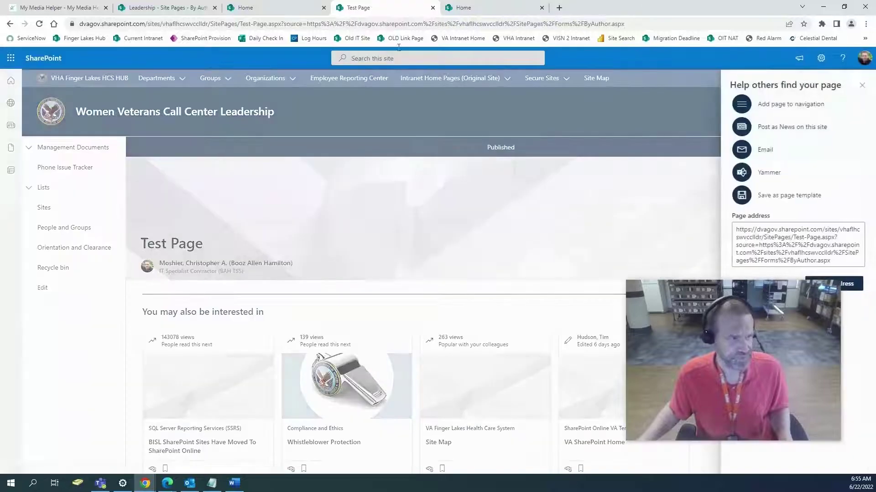
Dismiss the page-finding panel and close the Test Page browser tab
{"action": "left_click", "coordinate": [862, 87]}
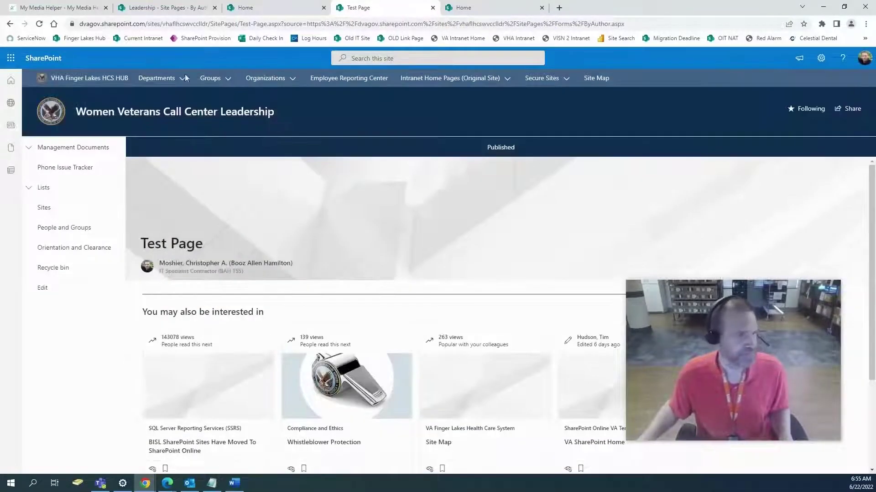
{"action": "left_click", "coordinate": [251, 7]}
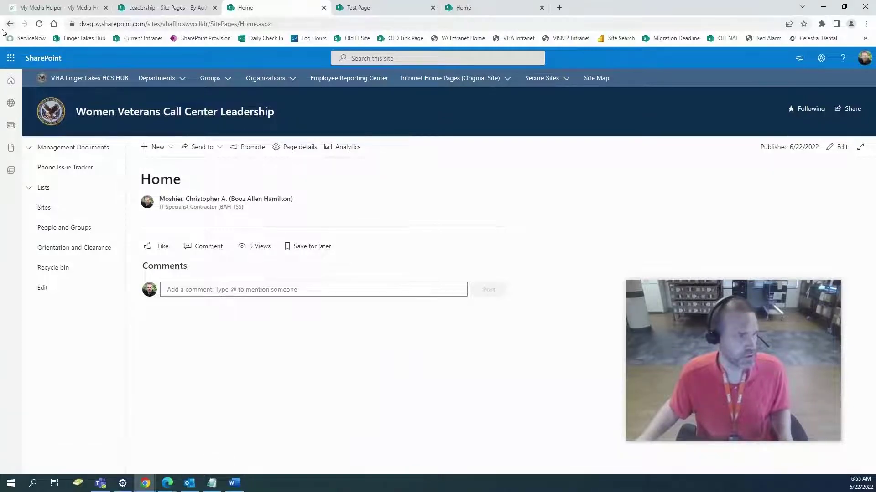
{"action": "left_click", "coordinate": [365, 8]}
{"action": "left_click", "coordinate": [459, 8]}
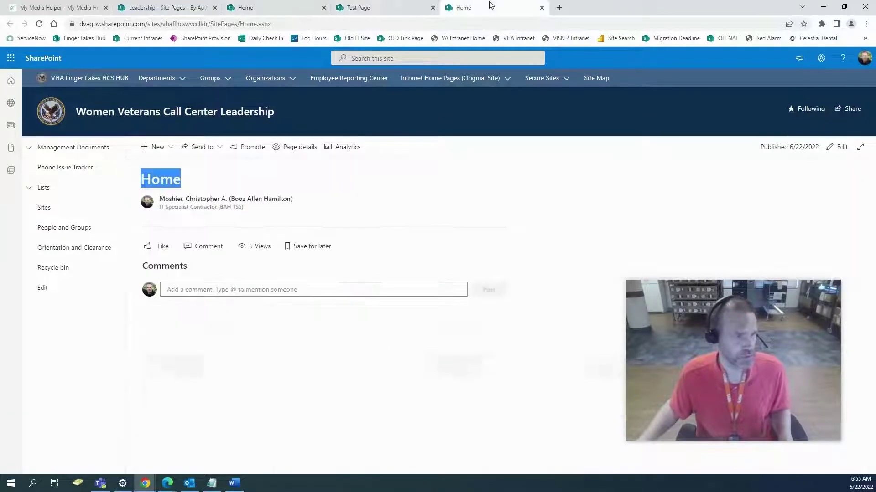
{"action": "left_click", "coordinate": [392, 8]}
{"action": "left_click_drag", "start_coordinate": [378, 8], "coordinate": [493, 8]}
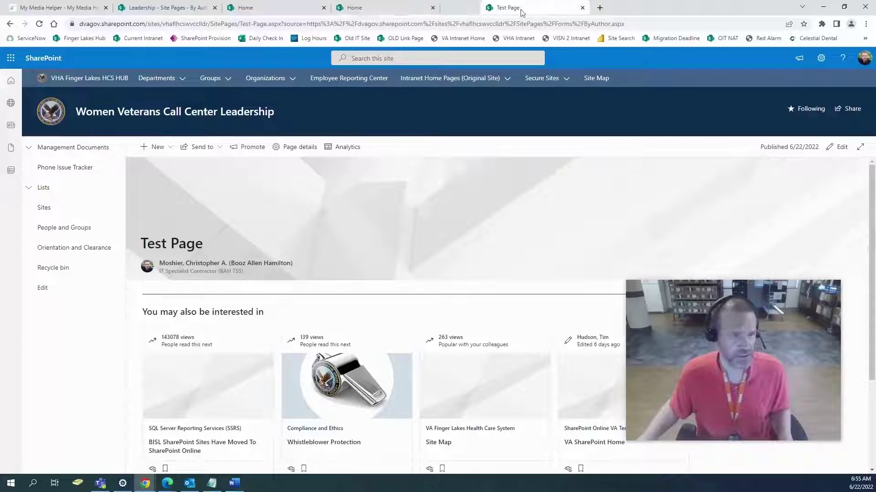
{"action": "left_click", "coordinate": [383, 9]}
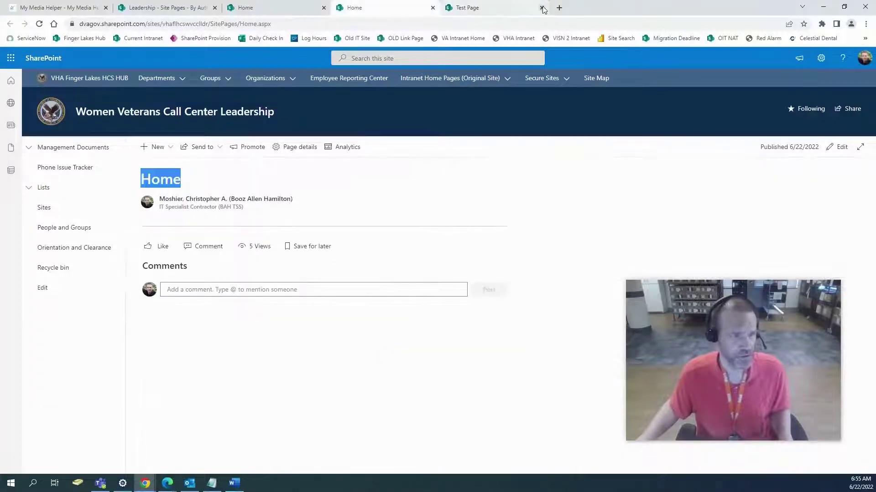
{"action": "left_click", "coordinate": [537, 9]}
{"action": "left_click", "coordinate": [542, 8]}
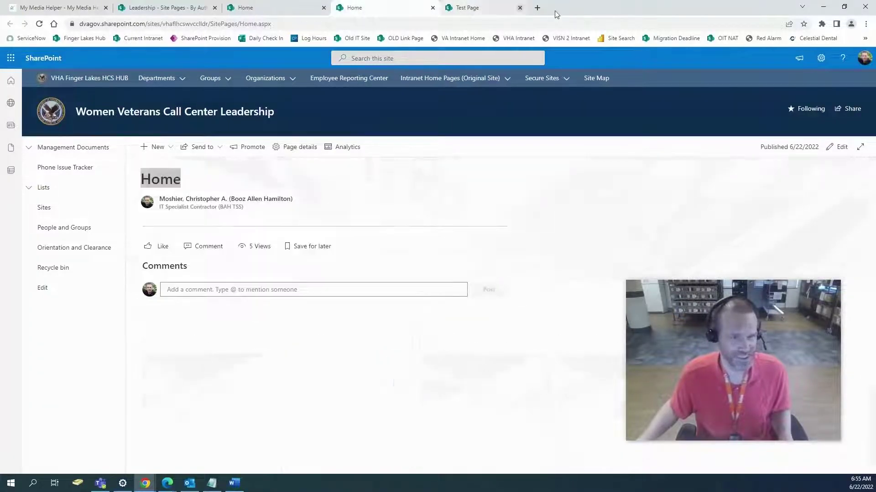
Open Site contents from the settings gear and scroll to the libraries
{"action": "left_click", "coordinate": [821, 58]}
{"action": "left_click", "coordinate": [757, 142]}
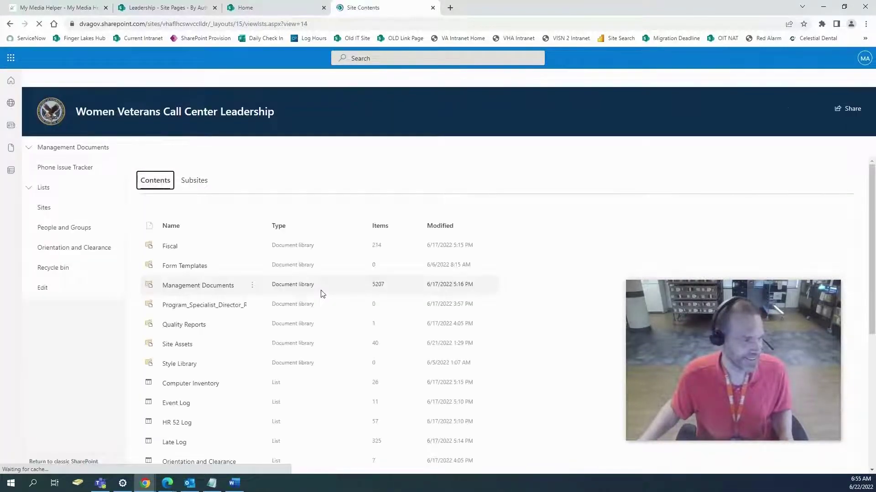
{"action": "scroll", "coordinate": [322, 293], "scroll_direction": "down", "scroll_amount": 5}
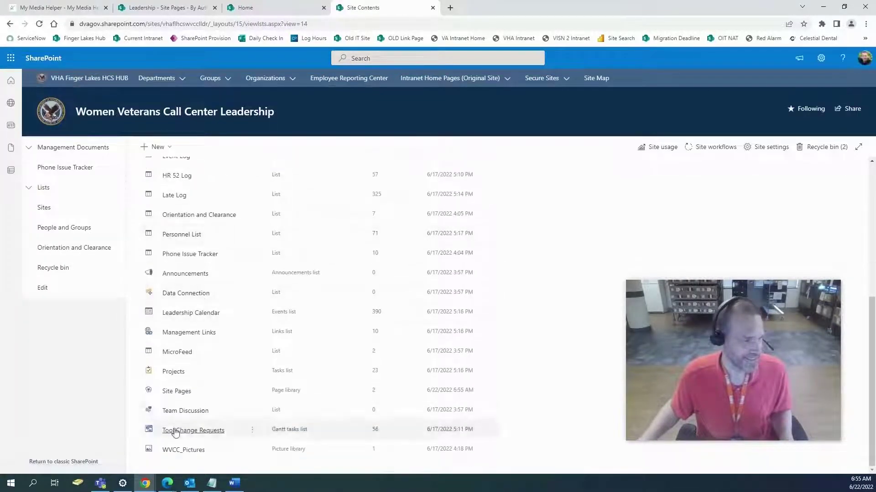
In Site Pages, open Test-Page.aspx in a new tab, then choose Make homepage for it
{"action": "left_click", "coordinate": [174, 393]}
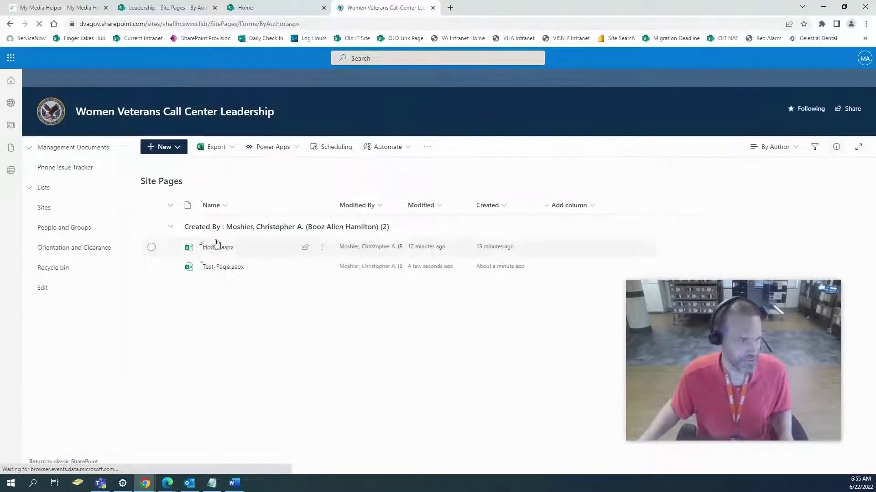
{"action": "left_click", "coordinate": [244, 7]}
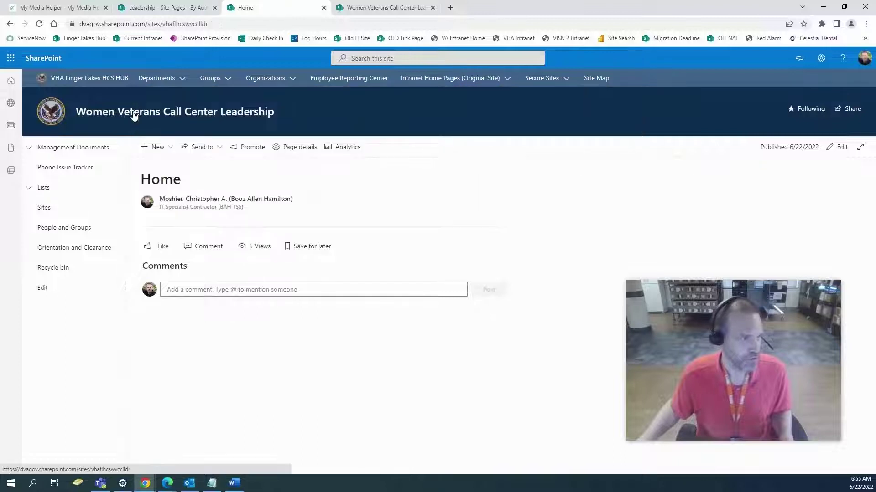
{"action": "left_click", "coordinate": [133, 112]}
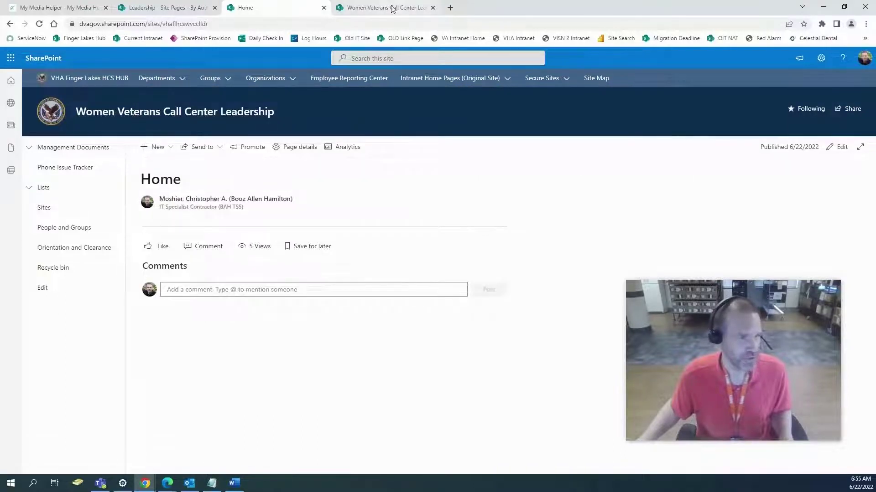
{"action": "left_click", "coordinate": [373, 14]}
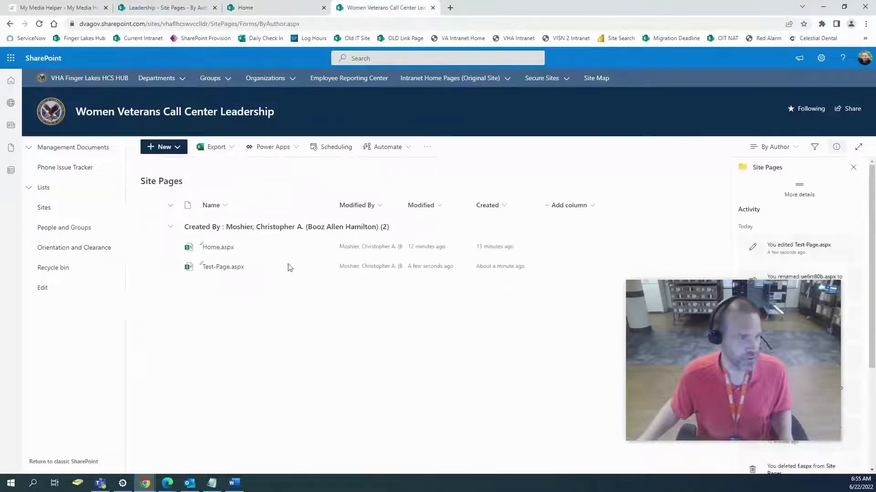
{"action": "left_click", "coordinate": [222, 267]}
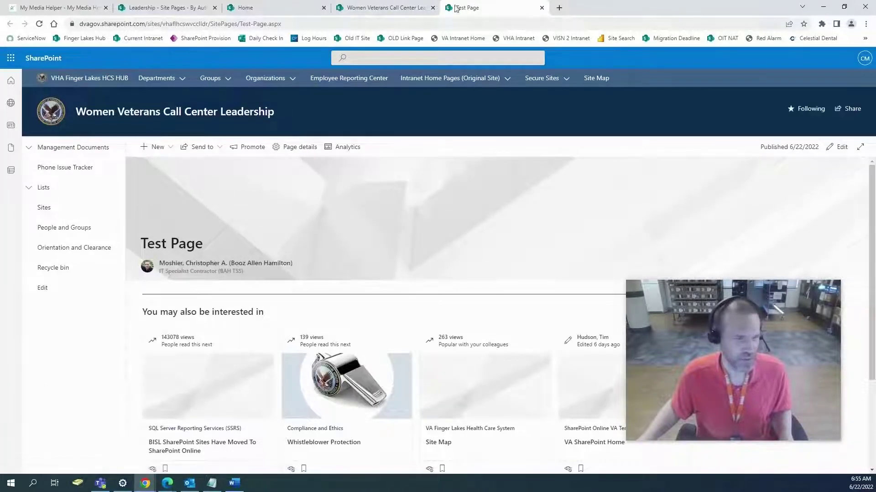
{"action": "left_click", "coordinate": [428, 6]}
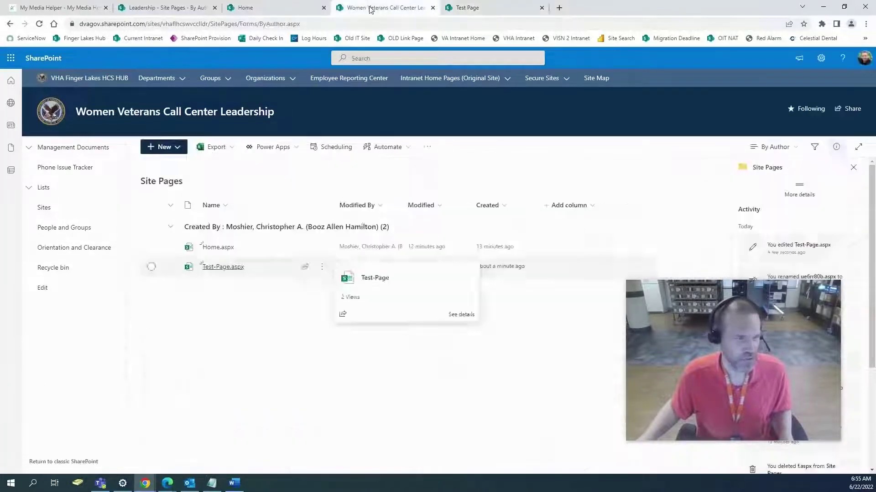
{"action": "left_click", "coordinate": [322, 268]}
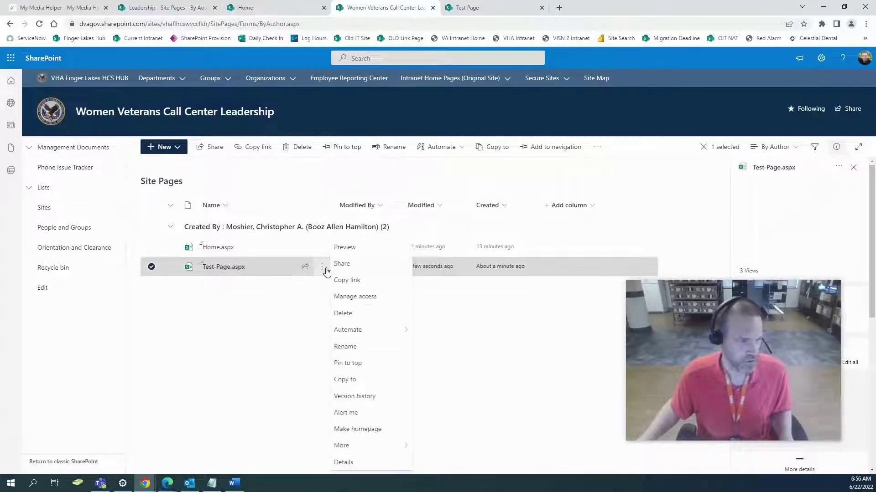
{"action": "left_click", "coordinate": [357, 430]}
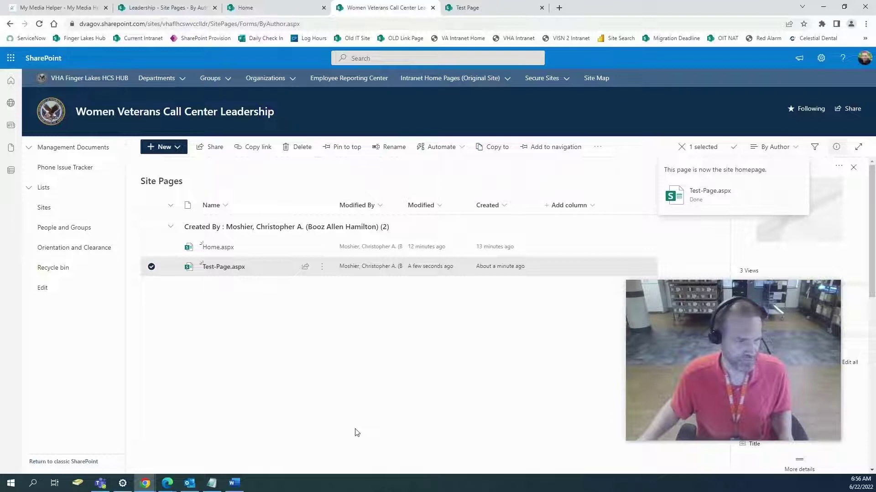
Reload the site's front page tab and confirm it now shows Test Page
{"action": "left_click", "coordinate": [247, 7]}
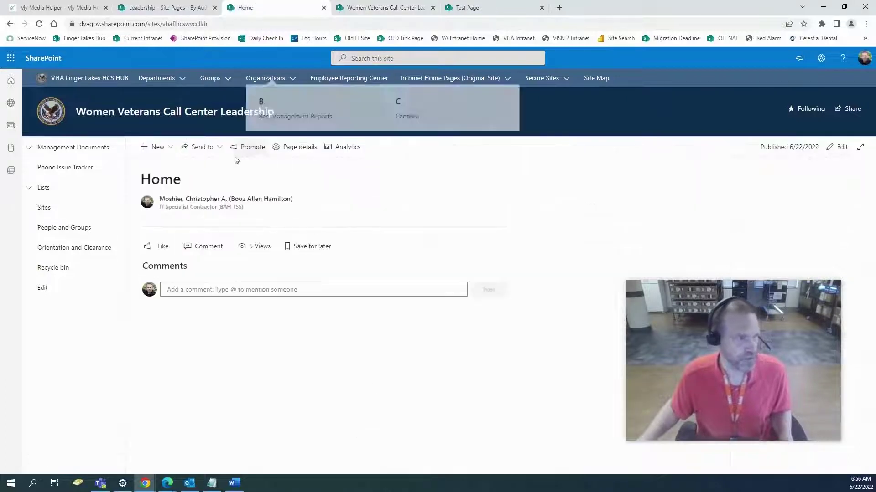
{"action": "left_click", "coordinate": [39, 23]}
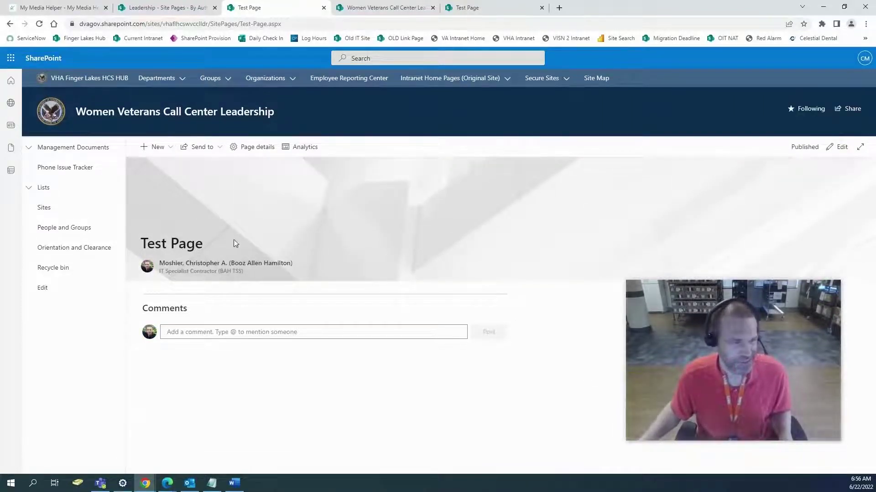
{"action": "left_click_drag", "start_coordinate": [232, 244], "coordinate": [146, 244]}
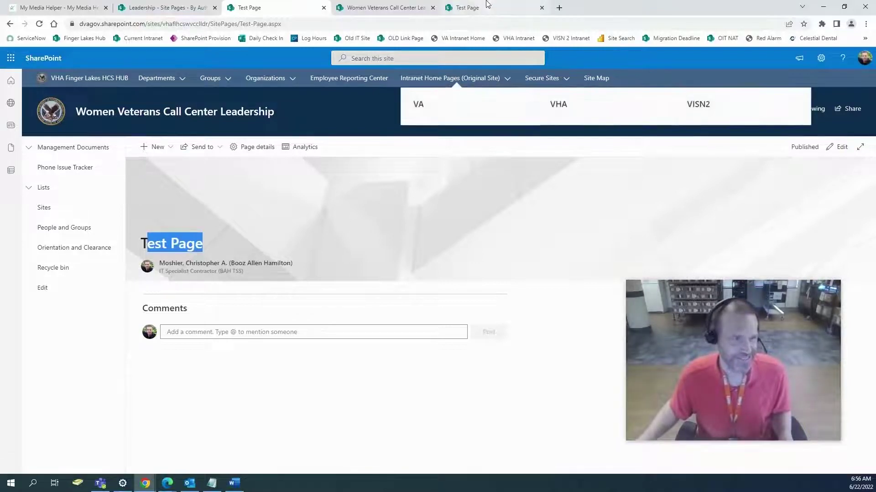
{"action": "left_click", "coordinate": [227, 233]}
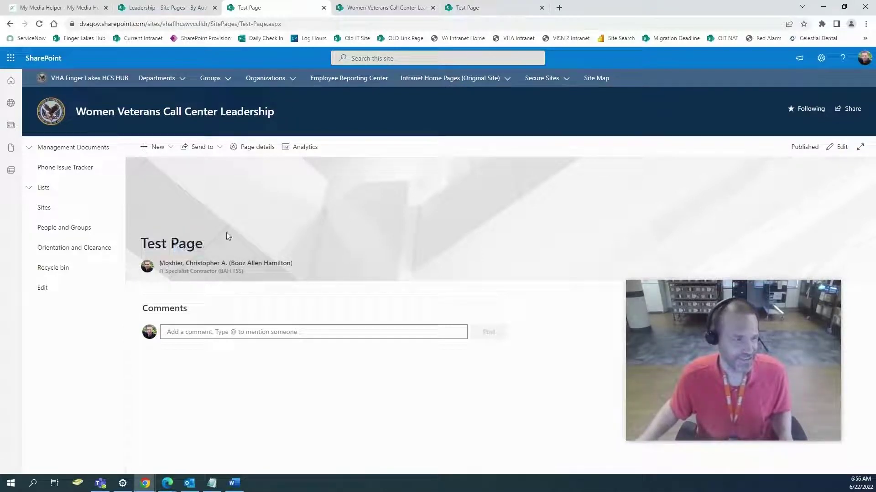
Edit Test Page, set its title area to the Plain layout, and republish it
{"action": "left_click", "coordinate": [841, 148]}
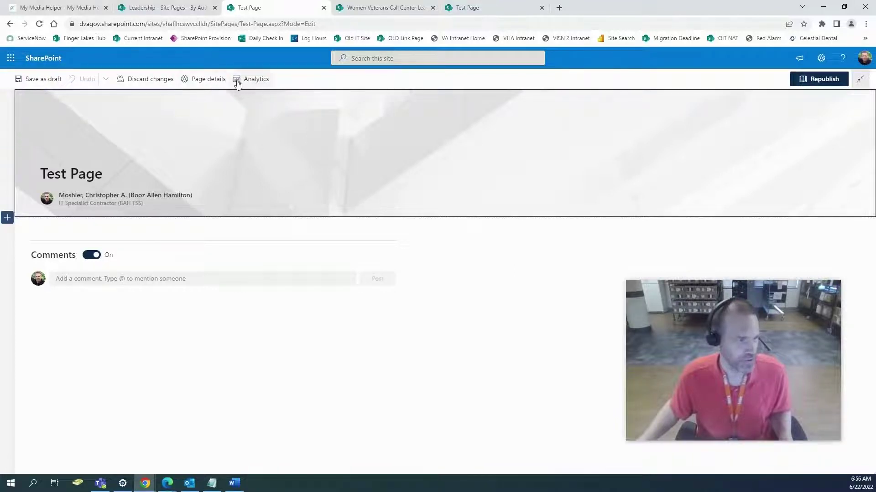
{"action": "left_click", "coordinate": [25, 99]}
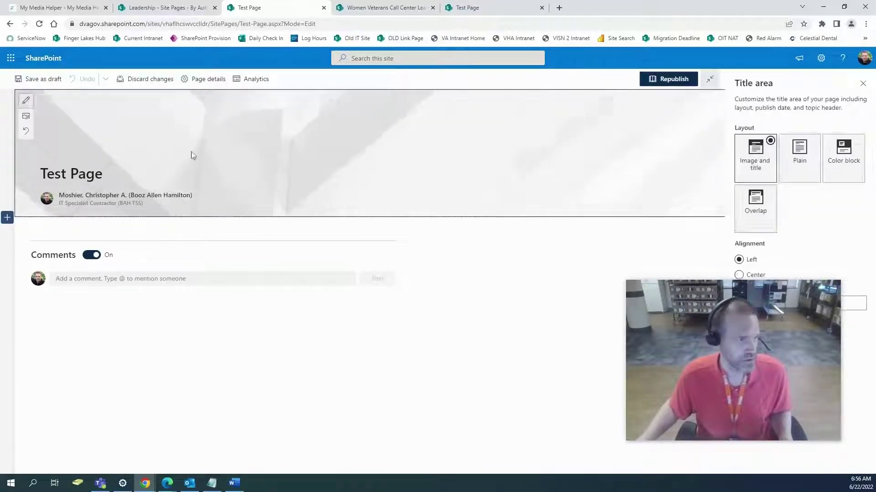
{"action": "left_click", "coordinate": [804, 166]}
{"action": "left_click", "coordinate": [668, 79]}
{"action": "left_click", "coordinate": [614, 163]}
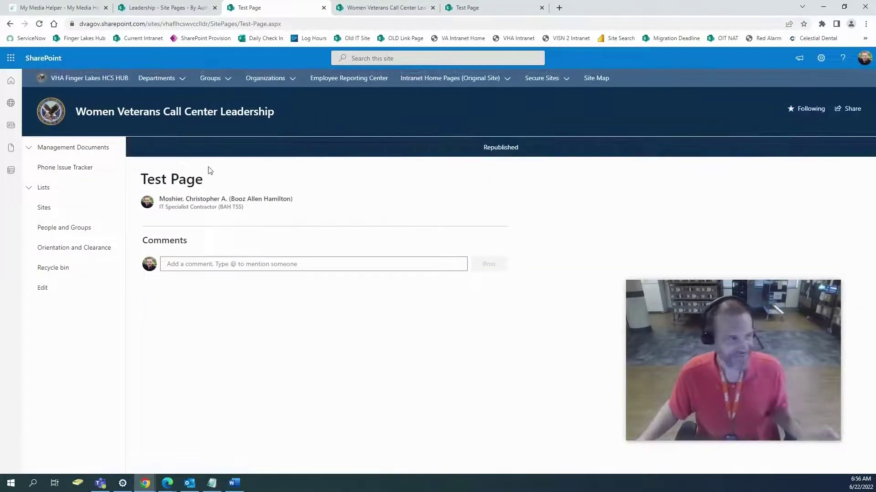
{"action": "triple_click", "coordinate": [192, 182]}
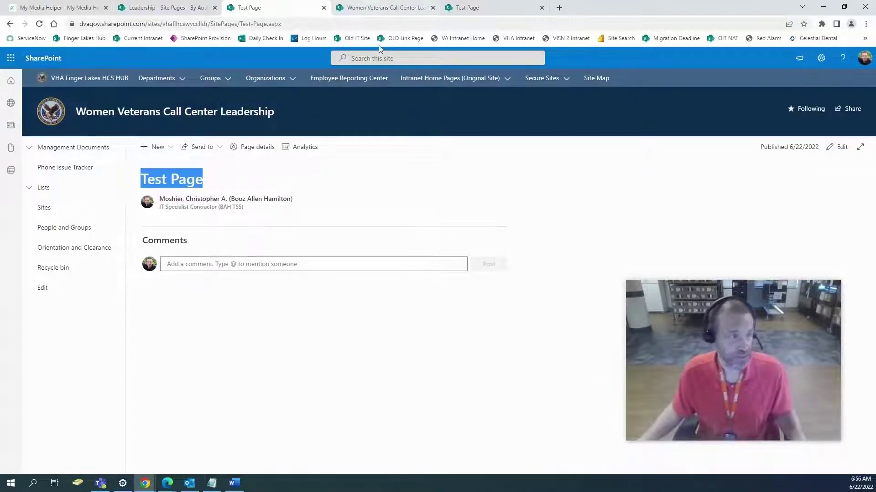
Reload the Site Pages library and open Test-Page.aspx in a new browser tab
{"action": "left_click", "coordinate": [377, 10]}
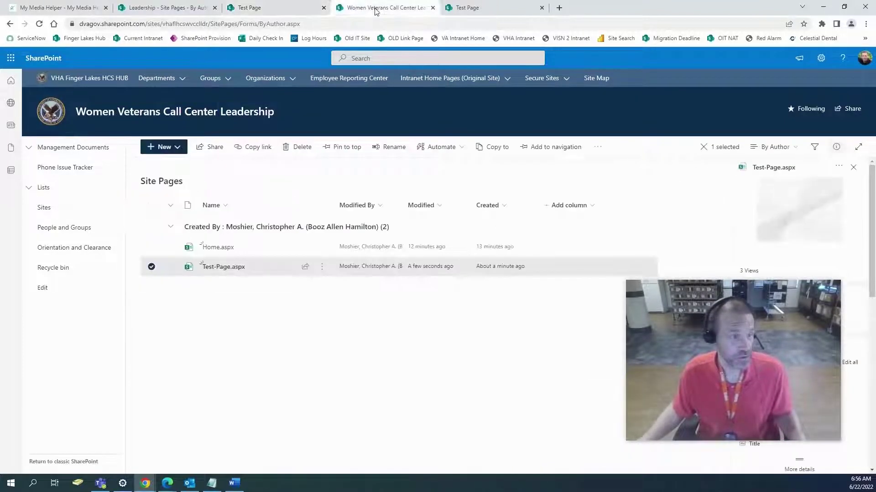
{"action": "left_click", "coordinate": [39, 24]}
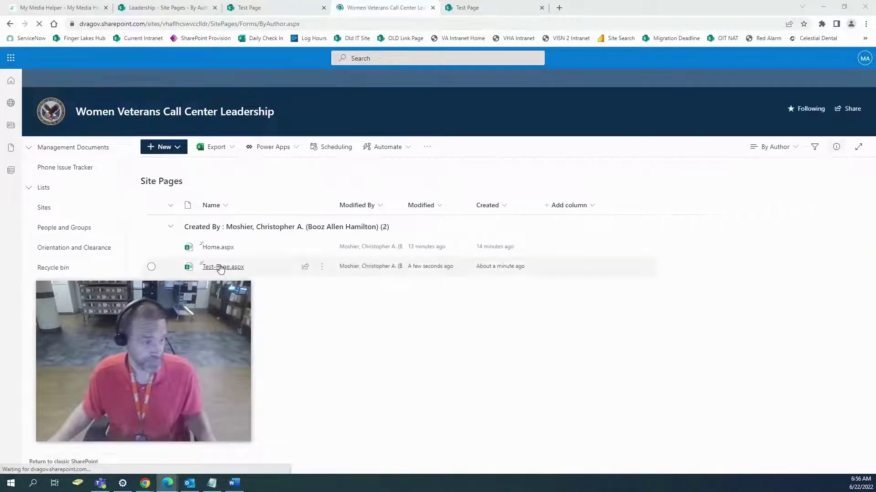
{"action": "mouse_move", "coordinate": [223, 269]}
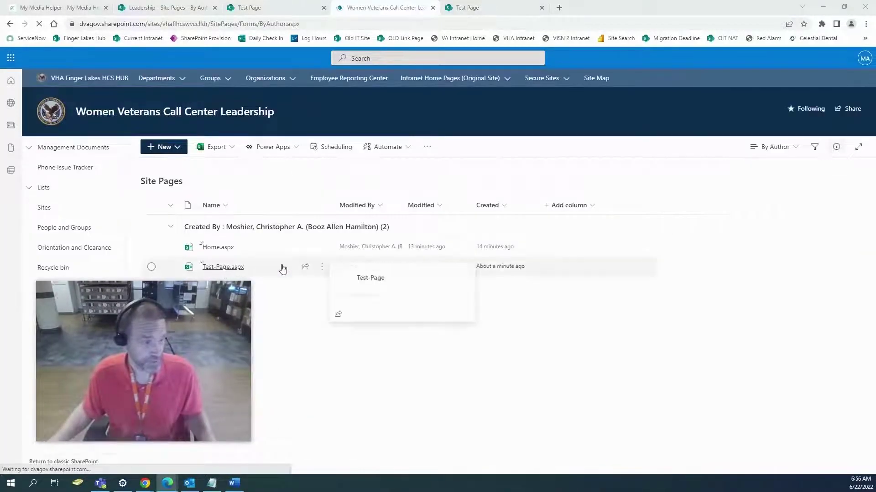
{"action": "left_click", "coordinate": [224, 269]}
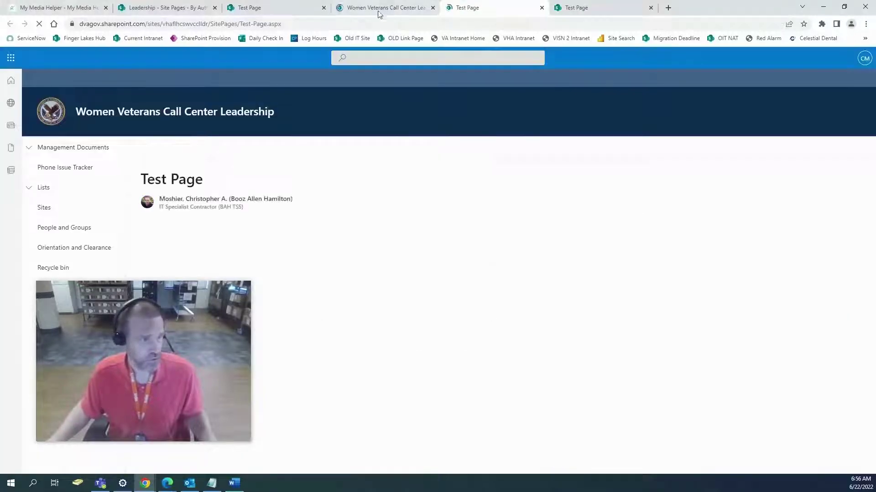
{"action": "left_click", "coordinate": [360, 10]}
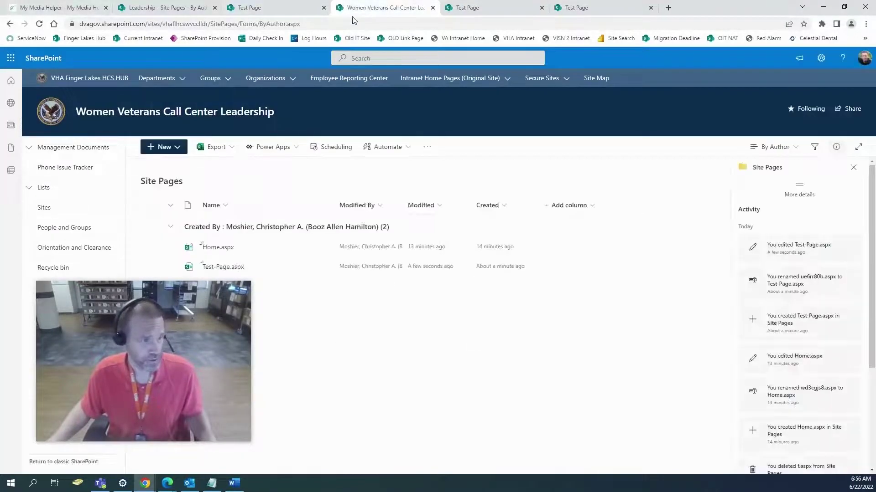
Delete the Title property value of Test-Page.aspx in its details pane, leaving it blank
{"action": "left_click", "coordinate": [323, 266]}
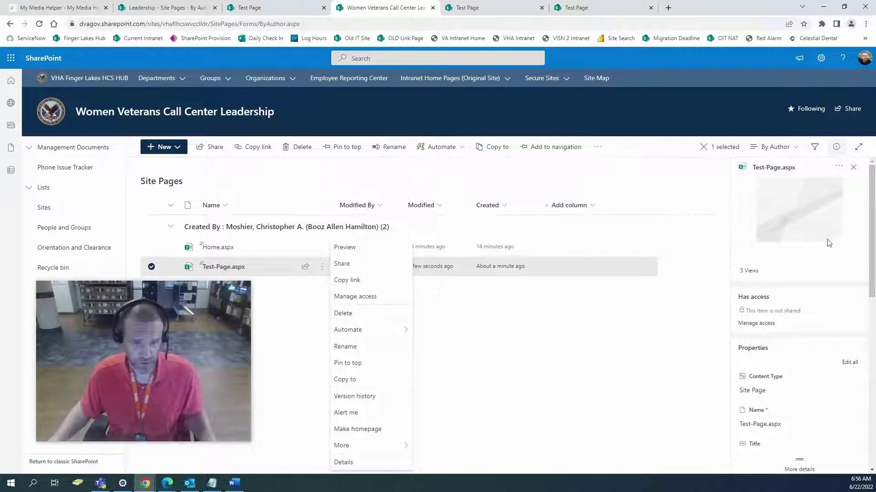
{"action": "scroll", "coordinate": [821, 263], "scroll_direction": "down", "scroll_amount": 2}
{"action": "scroll", "coordinate": [803, 314], "scroll_direction": "down", "scroll_amount": 1}
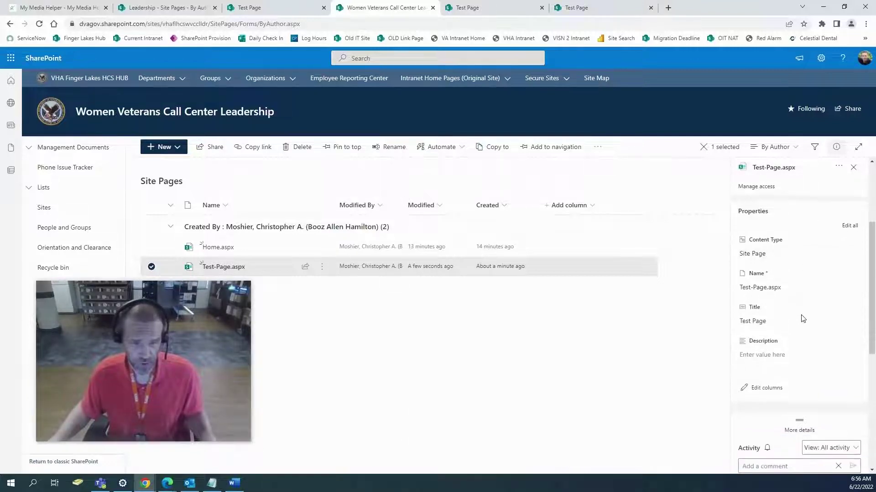
{"action": "left_click", "coordinate": [776, 324]}
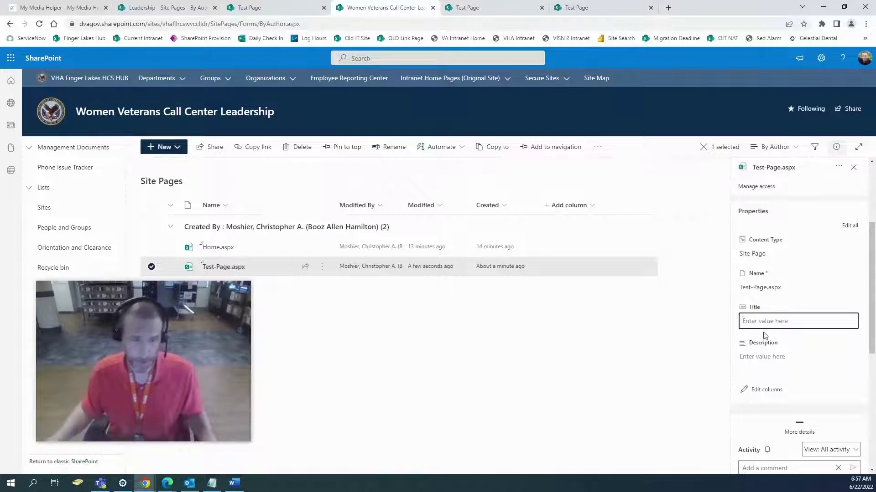
{"action": "left_click", "coordinate": [707, 388]}
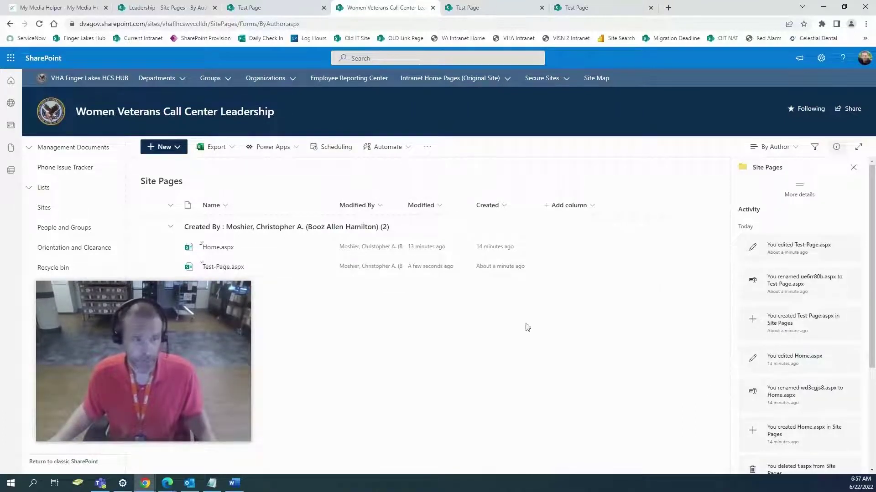
Reload the Test Page to show its blank title, enter edit mode and remove the author byline
{"action": "left_click", "coordinate": [243, 10]}
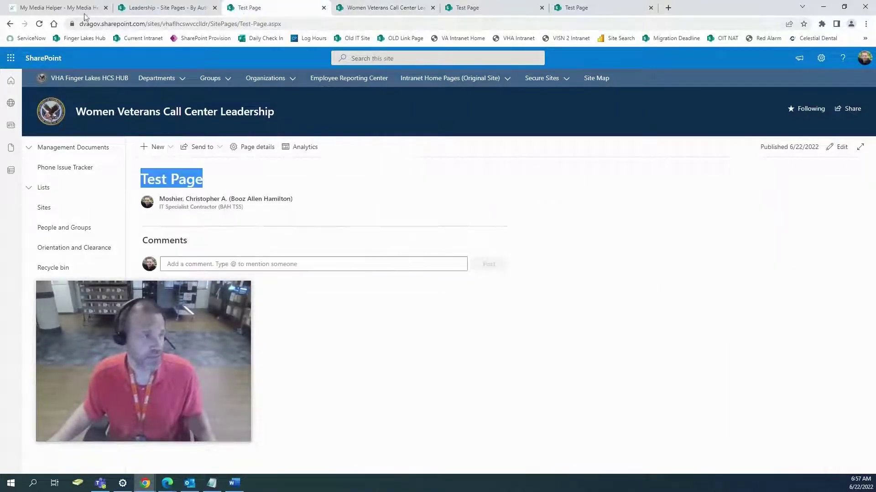
{"action": "key", "text": "F5"}
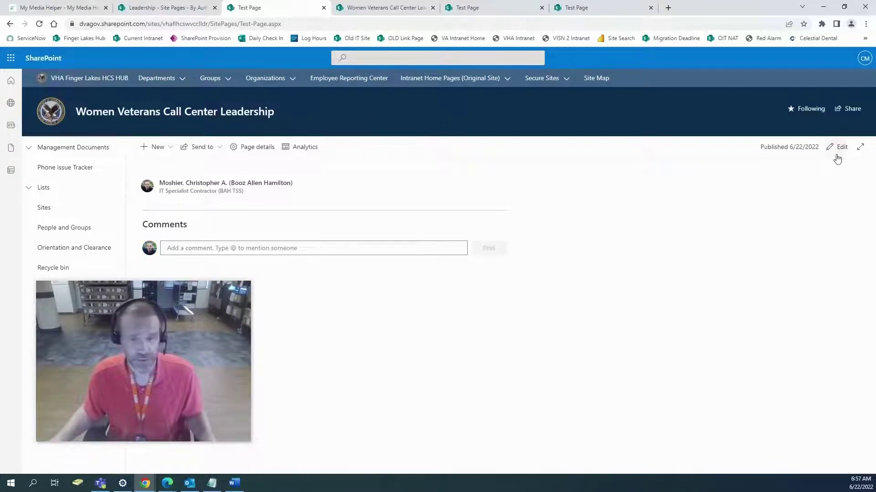
{"action": "left_click", "coordinate": [838, 152]}
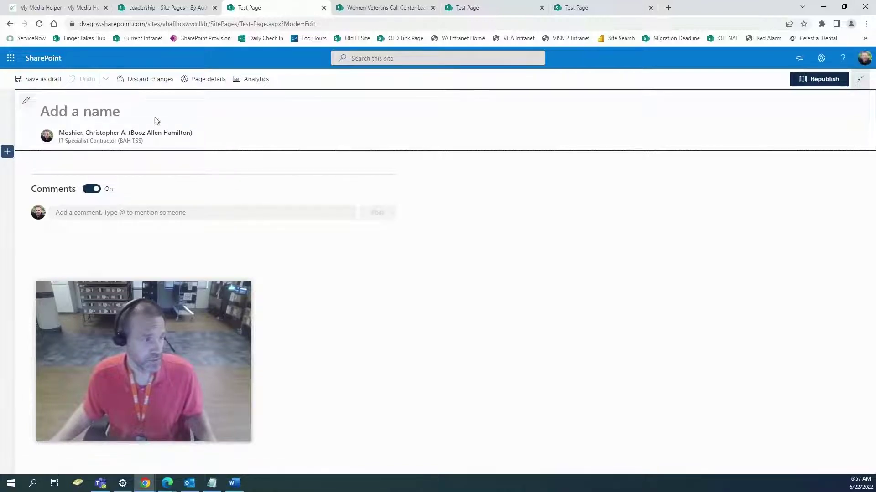
{"action": "left_click", "coordinate": [203, 135]}
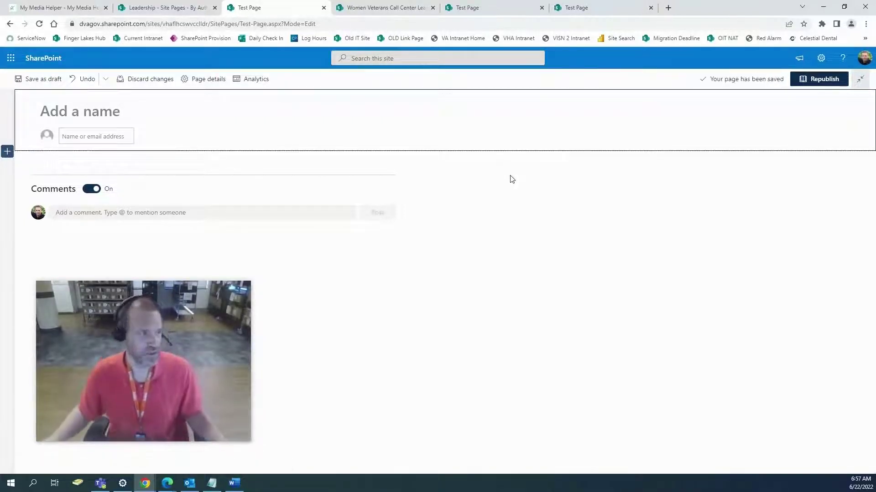
Get past the blank-title publishing error and republish the page titled 'I'
{"action": "left_click", "coordinate": [826, 81]}
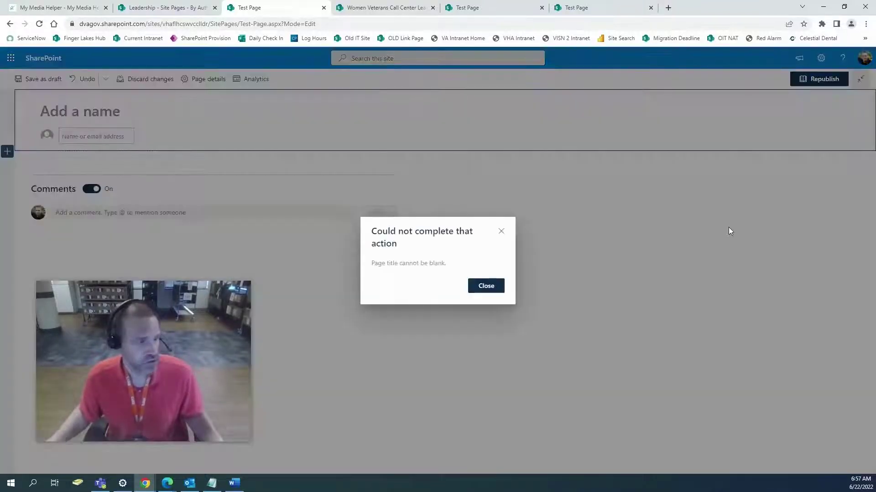
{"action": "left_click", "coordinate": [498, 286]}
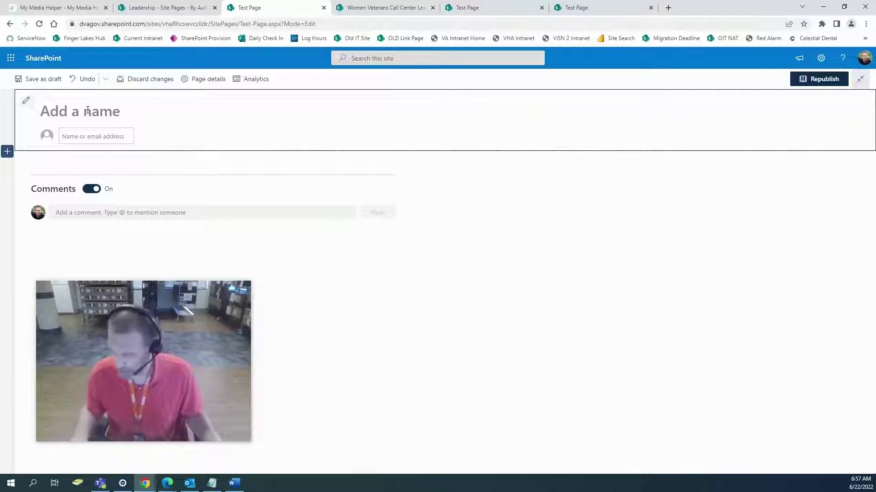
{"action": "type", "text": "I"}
{"action": "left_click", "coordinate": [839, 79]}
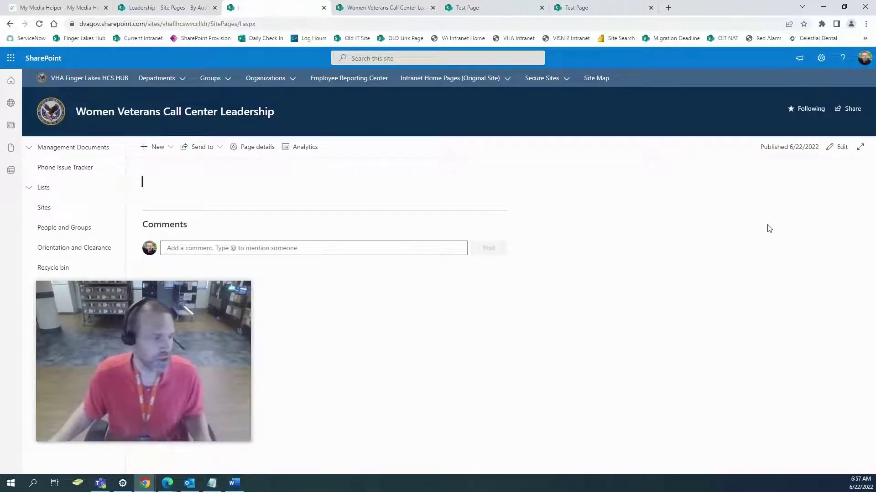
Inspect I.aspx's Title property in the Site Pages details pane without changing it
{"action": "left_click", "coordinate": [372, 8]}
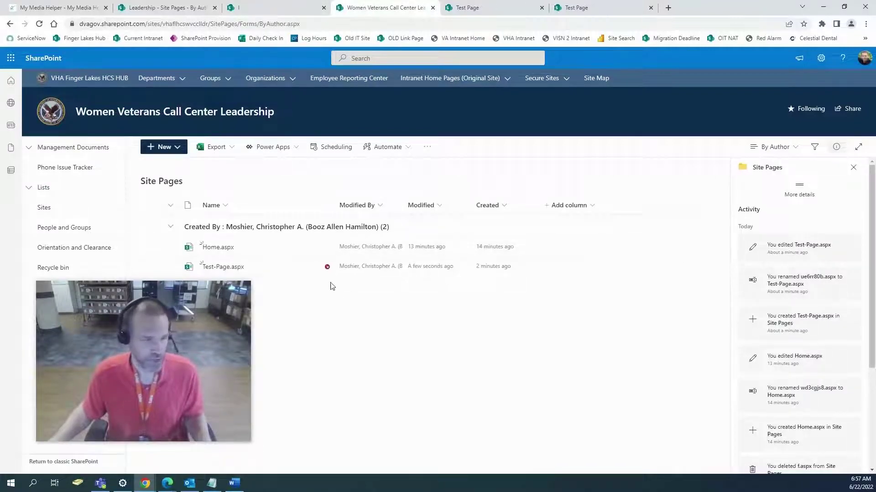
{"action": "left_click", "coordinate": [322, 267]}
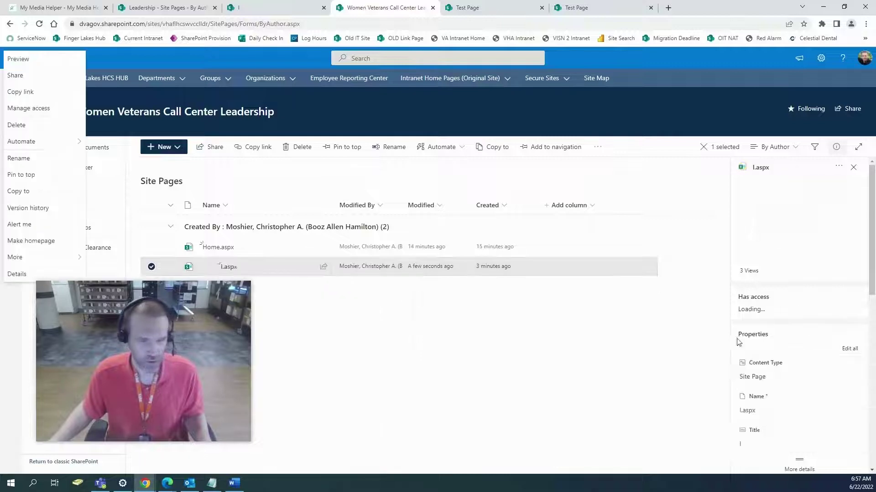
{"action": "left_click_drag", "start_coordinate": [764, 328], "coordinate": [684, 332]}
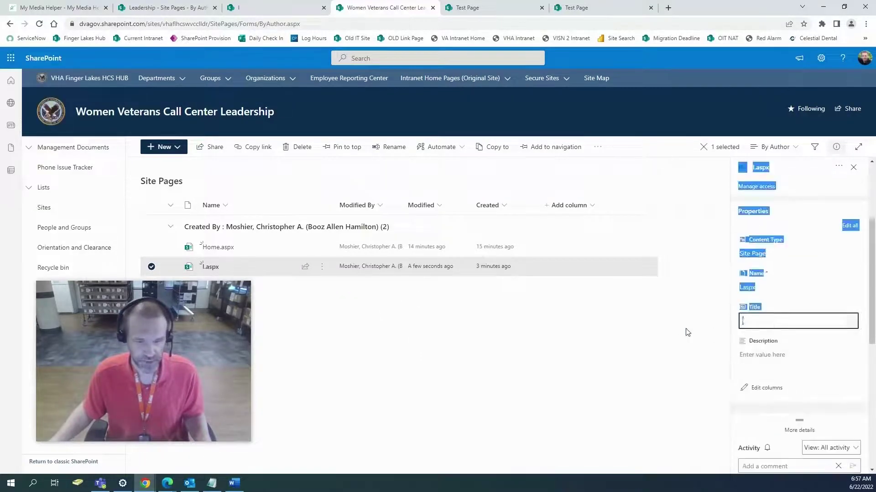
{"action": "left_click", "coordinate": [719, 362]}
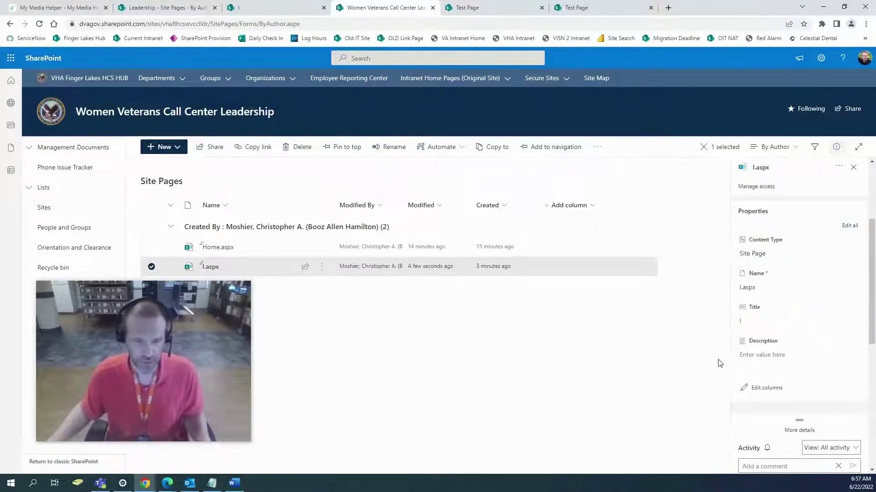
{"action": "left_click", "coordinate": [322, 267]}
{"action": "scroll", "coordinate": [786, 319], "scroll_direction": "down", "scroll_amount": 3}
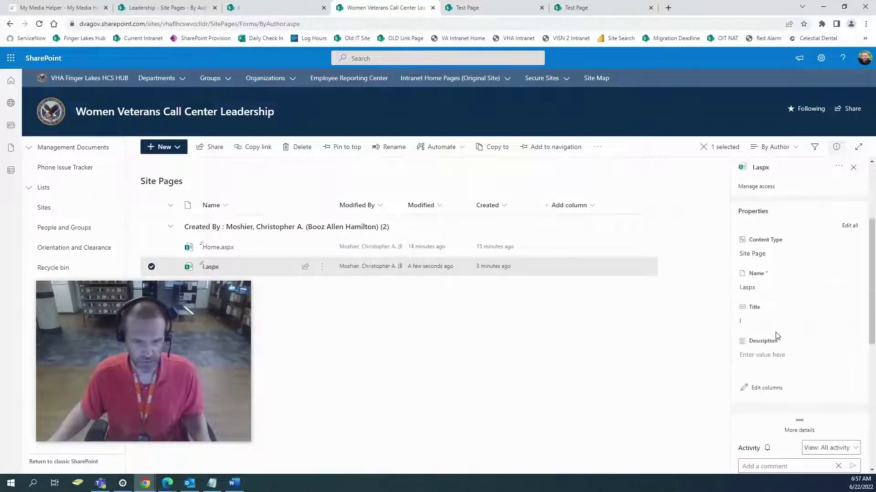
{"action": "left_click", "coordinate": [759, 320]}
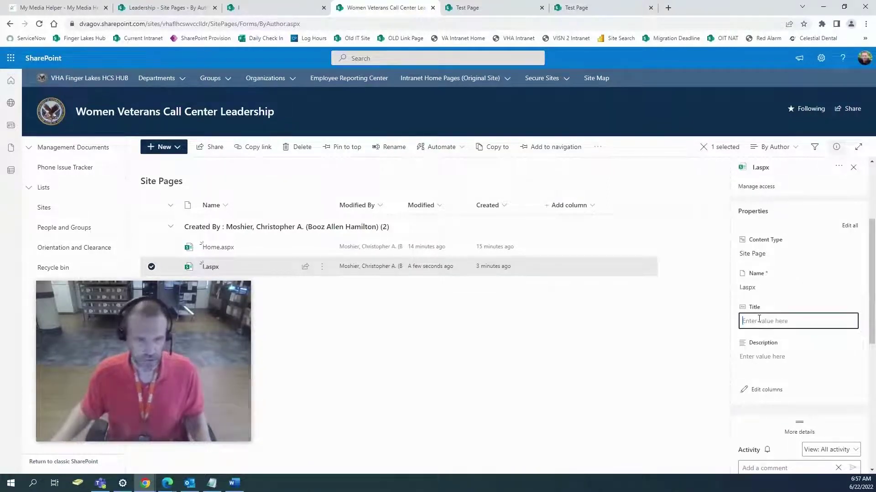
{"action": "left_click", "coordinate": [600, 368]}
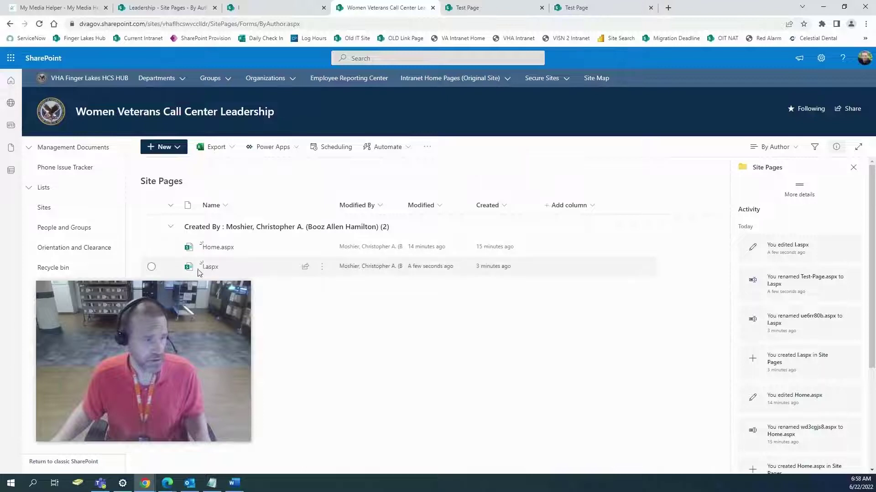
Rename I.aspx to 'Home Test' and go back to the tab with the old I.aspx address
{"action": "left_click", "coordinate": [323, 268]}
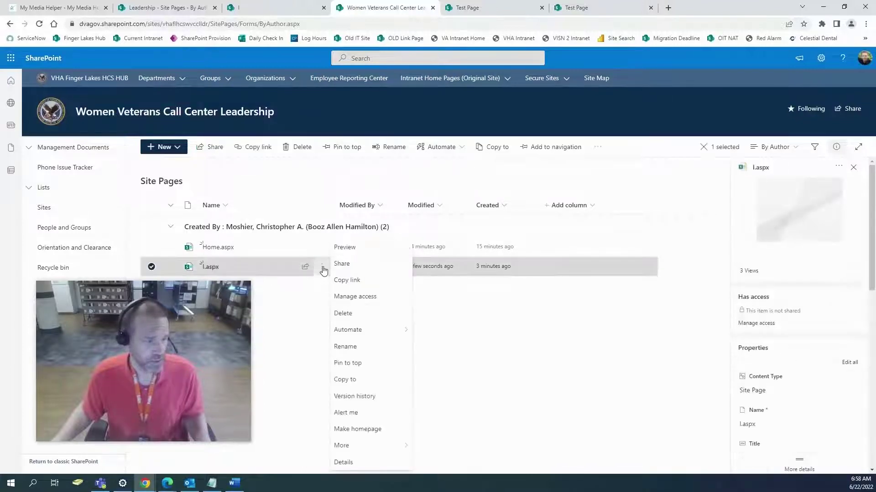
{"action": "left_click", "coordinate": [350, 347]}
{"action": "type", "text": "H"}
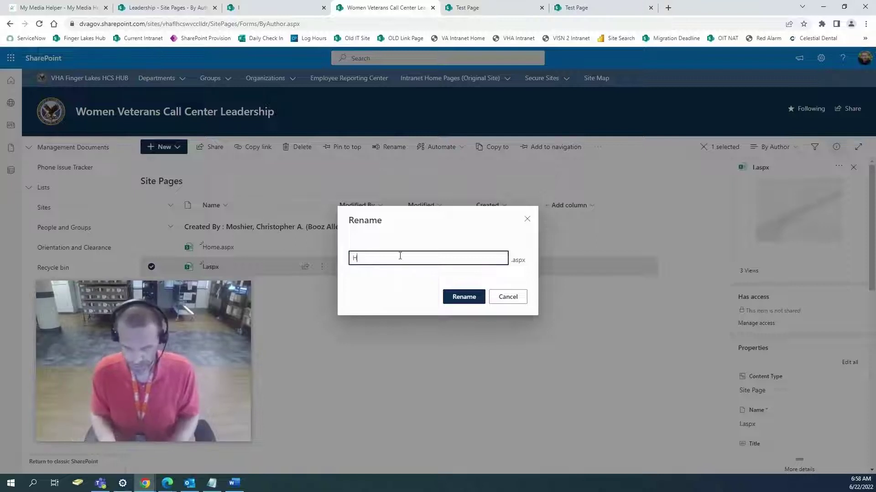
{"action": "type", "text": "ome Test"}
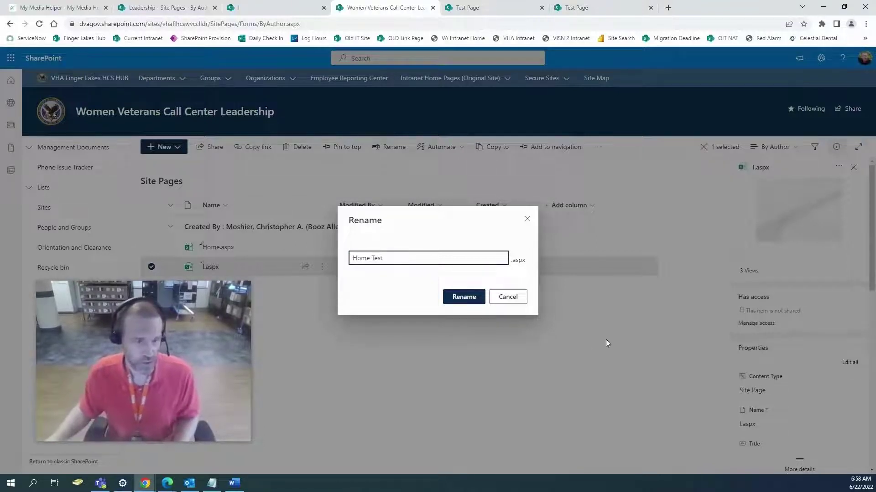
{"action": "left_click", "coordinate": [464, 298]}
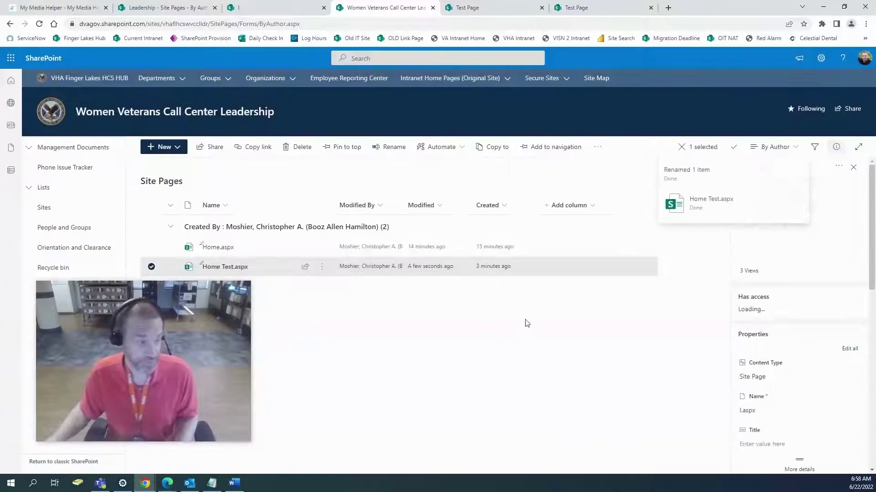
{"action": "scroll", "coordinate": [769, 332], "scroll_direction": "down", "scroll_amount": 3}
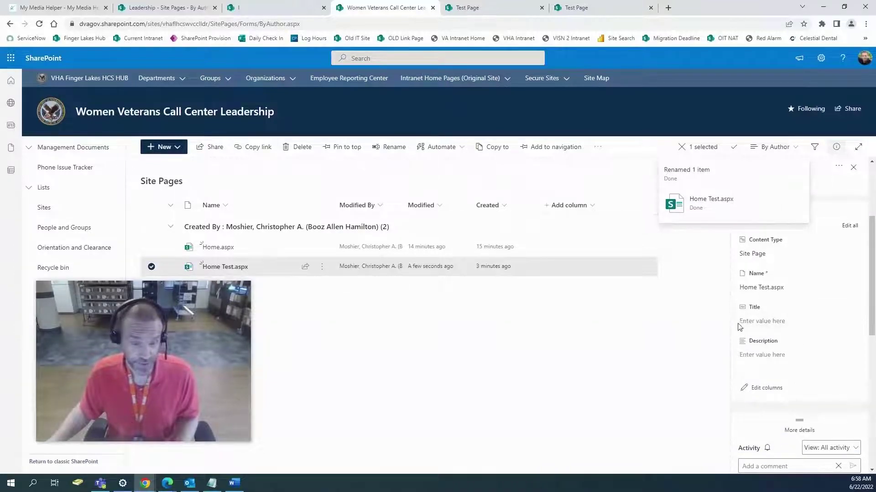
{"action": "left_click", "coordinate": [389, 360]}
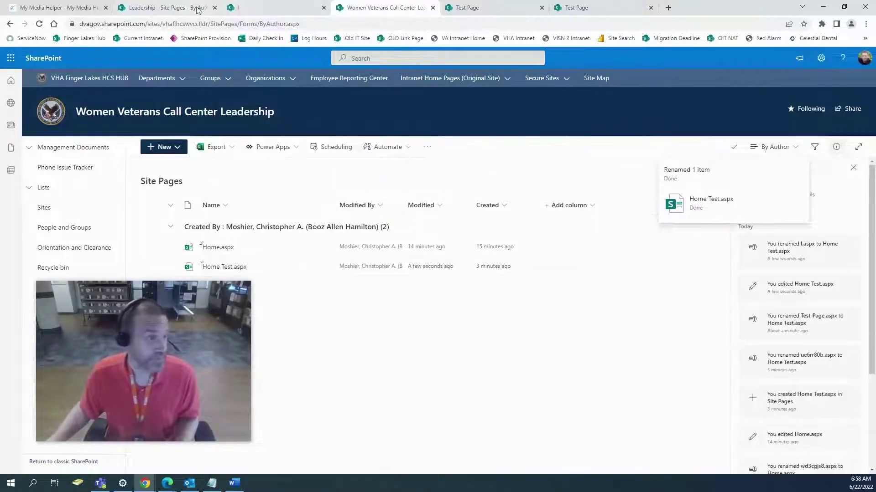
{"action": "left_click", "coordinate": [256, 12]}
Cut the page part SitePages/I.aspx from the old tab's URL and load the site root
{"action": "left_click", "coordinate": [39, 23]}
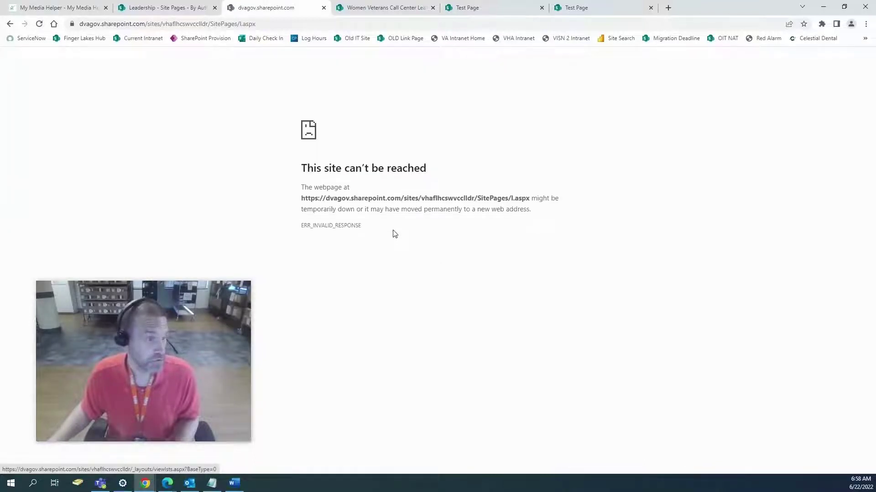
{"action": "left_click", "coordinate": [271, 24]}
{"action": "left_click", "coordinate": [310, 22]}
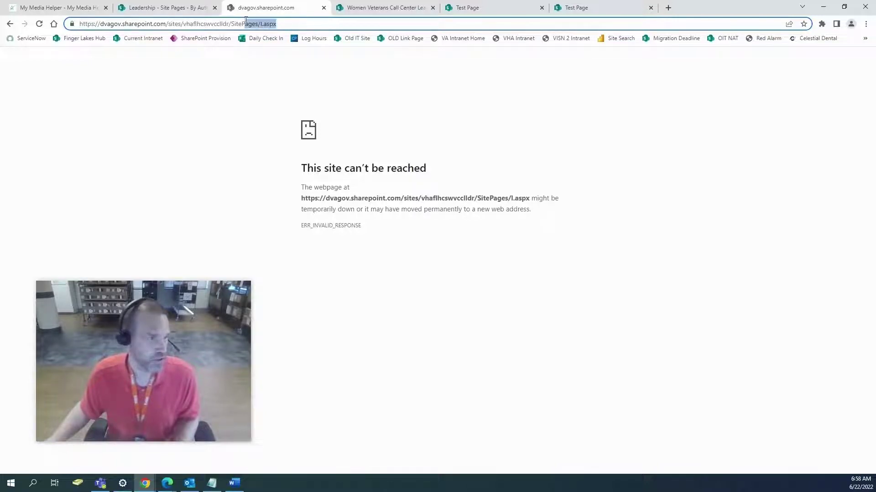
{"action": "left_click_drag", "start_coordinate": [244, 20], "coordinate": [235, 21]}
{"action": "key", "text": "BackSpace"}
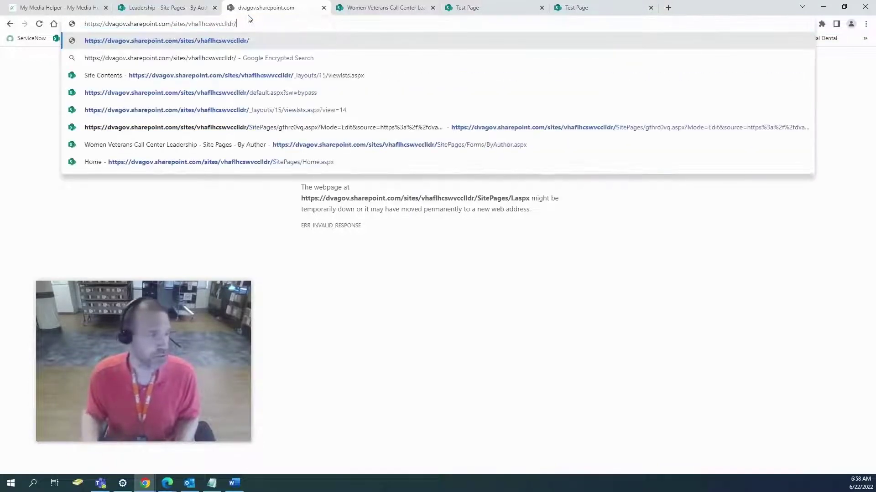
{"action": "key", "text": "Return"}
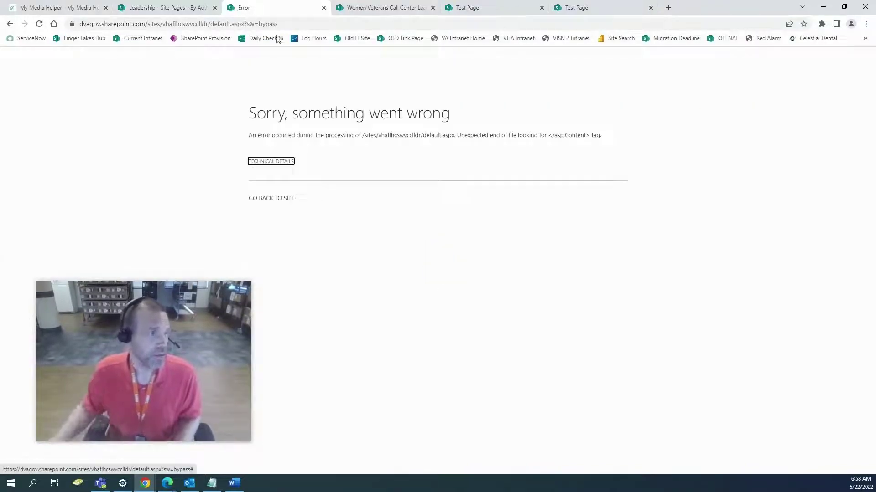
Make Home Test.aspx the site homepage from its options menu in Site Pages
{"action": "left_click", "coordinate": [376, 8]}
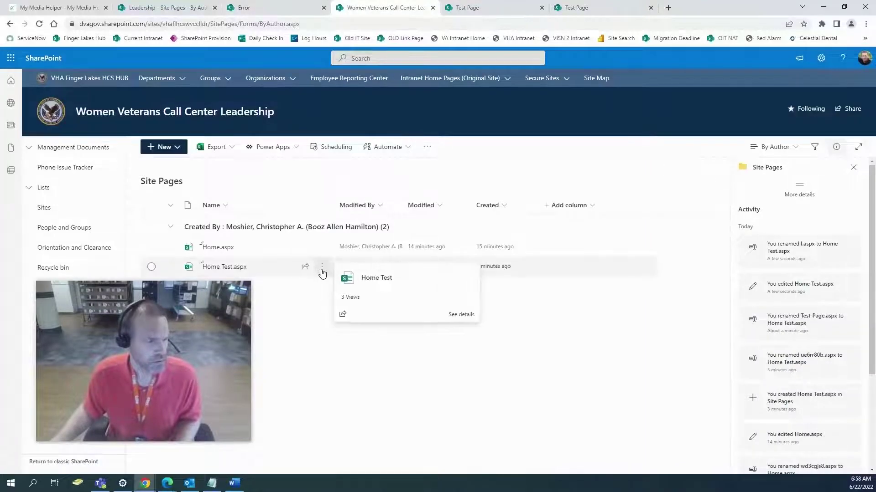
{"action": "left_click", "coordinate": [321, 268]}
{"action": "left_click", "coordinate": [375, 428]}
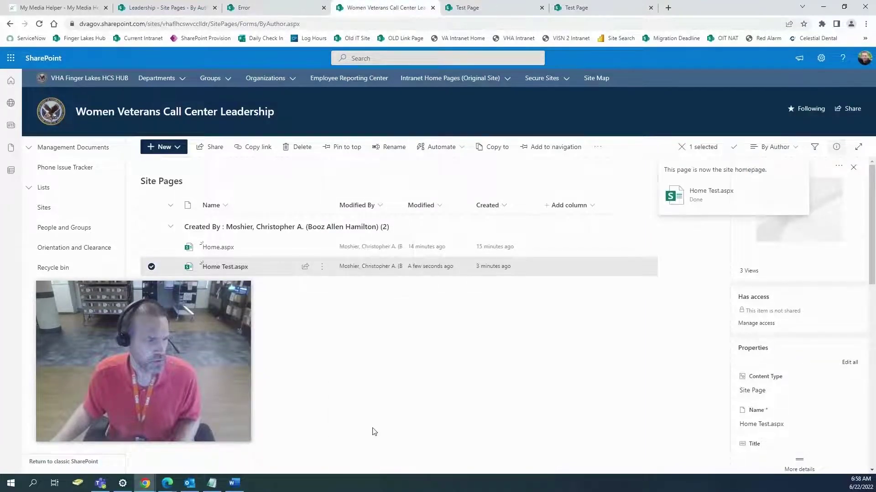
Remove default.aspx?sw=bypass from the error tab's URL and load the site root
{"action": "left_click", "coordinate": [267, 13]}
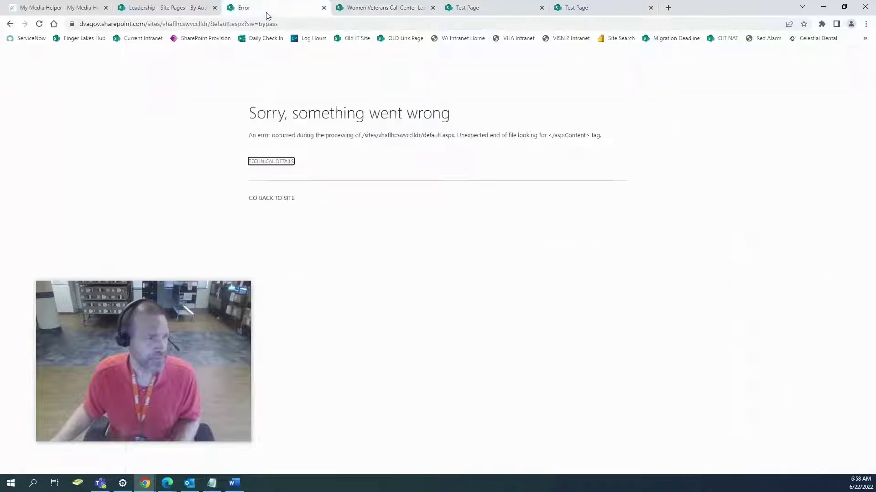
{"action": "left_click", "coordinate": [300, 24]}
{"action": "left_click_drag", "start_coordinate": [300, 23], "coordinate": [235, 25]}
{"action": "key", "text": "BackSpace"}
{"action": "key", "text": "BackSpace"}
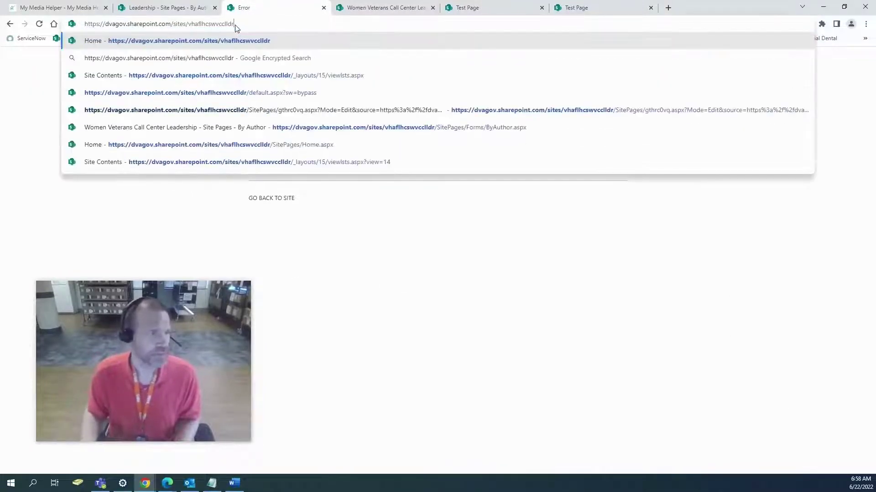
{"action": "key", "text": "Return"}
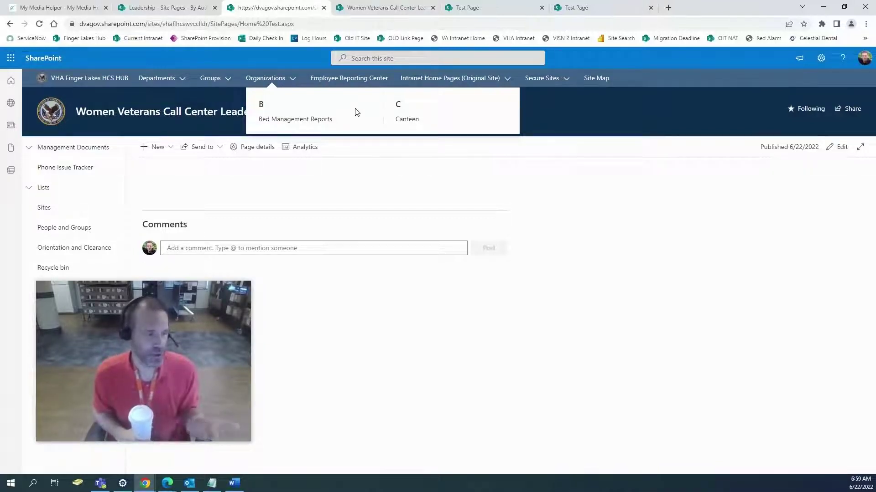
Check Home Test.aspx's blank Title property in the Site Pages details pane
{"action": "left_click", "coordinate": [385, 7]}
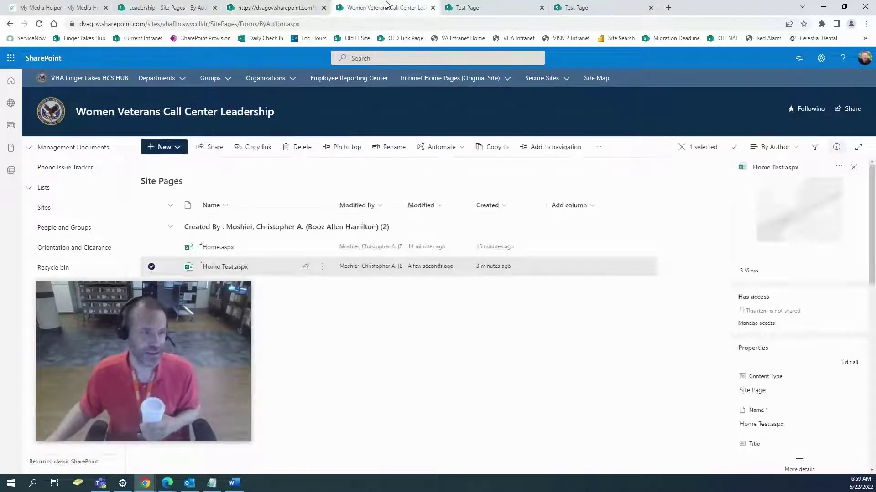
{"action": "scroll", "coordinate": [792, 422], "scroll_direction": "down", "scroll_amount": 2}
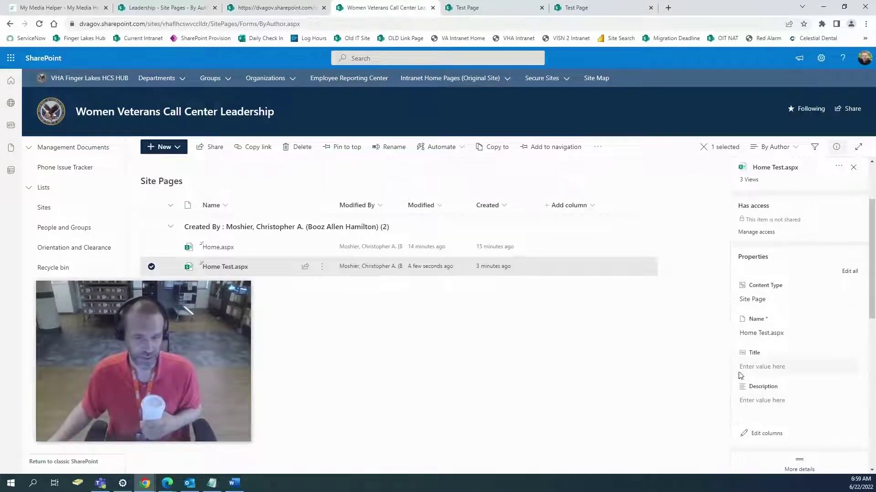
{"action": "left_click", "coordinate": [766, 368]}
Put the Home Test page into edit mode and select its empty name area
{"action": "left_click", "coordinate": [273, 8]}
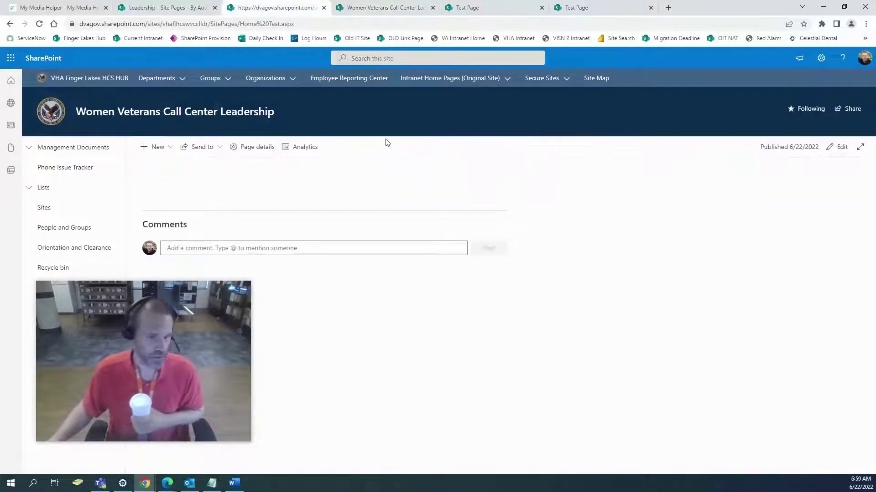
{"action": "left_click", "coordinate": [842, 147]}
{"action": "left_click", "coordinate": [63, 109]}
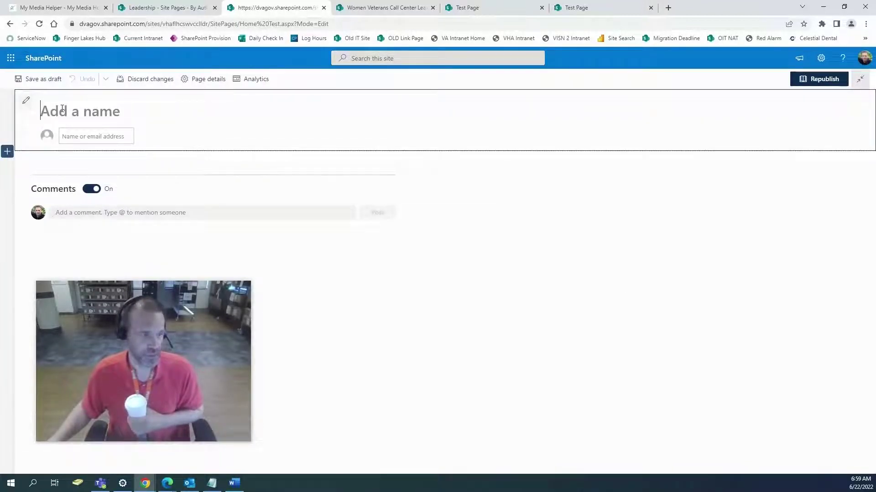